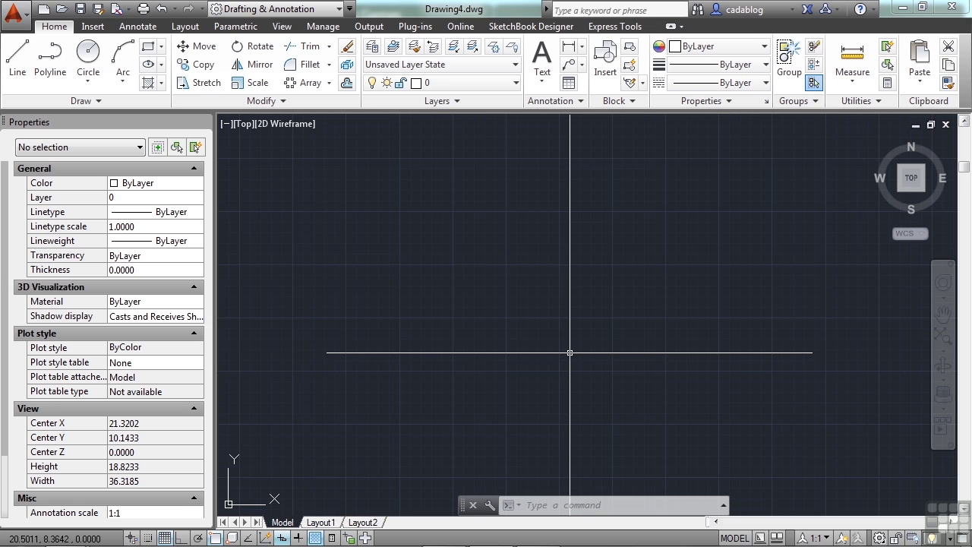
Open Dimension Example.dwg with OPEN and zoom out on its NO-DIM layout.
text(open)
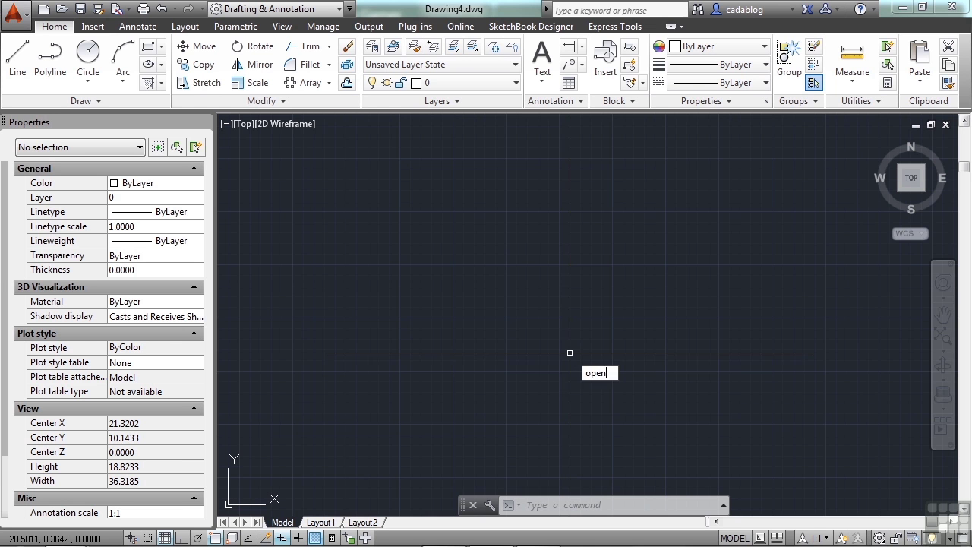
key(Return)
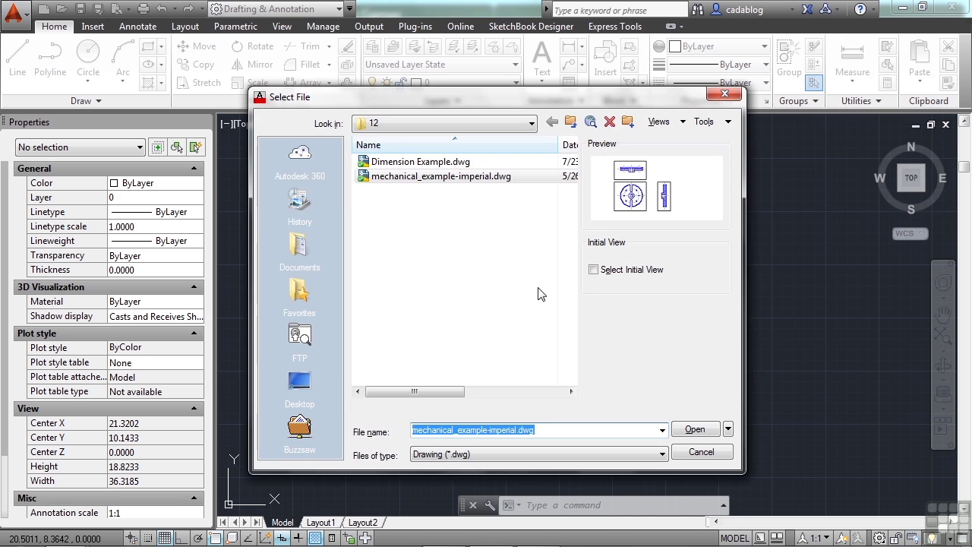
click(456, 162)
click(692, 430)
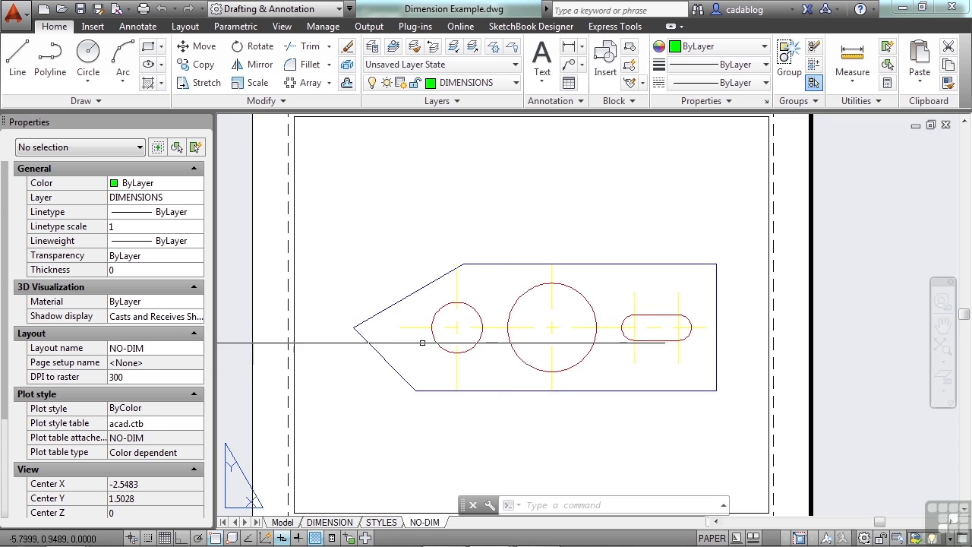
scroll(423, 340, down, 2)
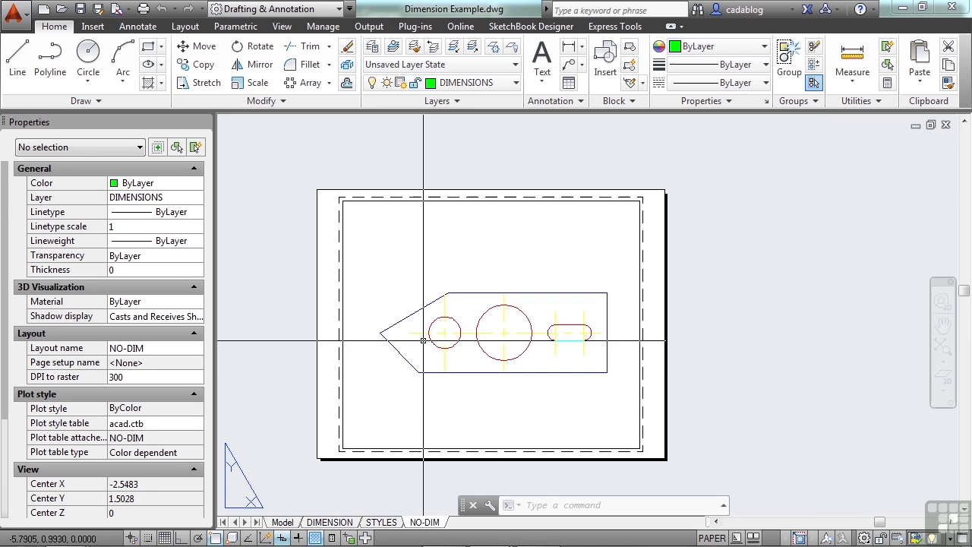
Switch to model space, zoom to extents, and check the layer list for the bracket's centerlines.
click(281, 522)
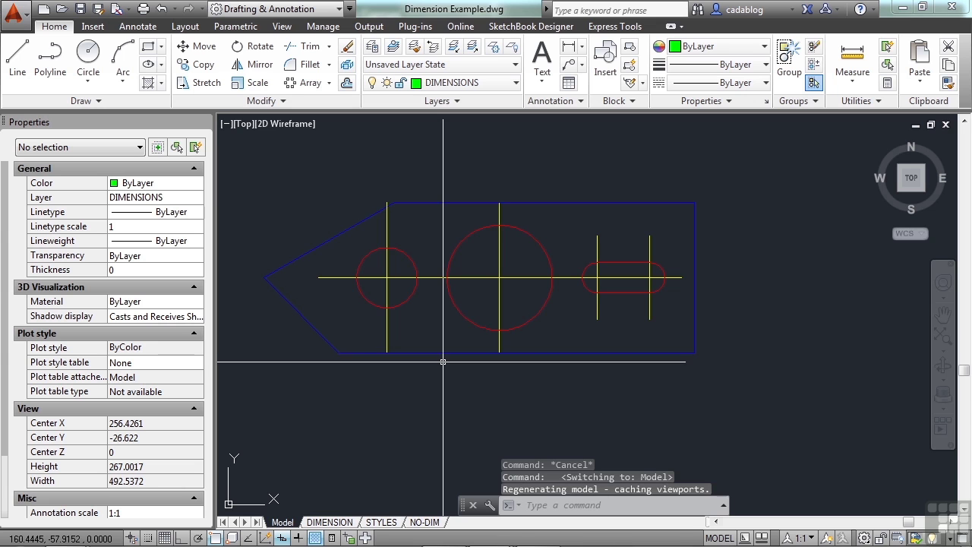
middle_click(494, 303)
middle_click(493, 303)
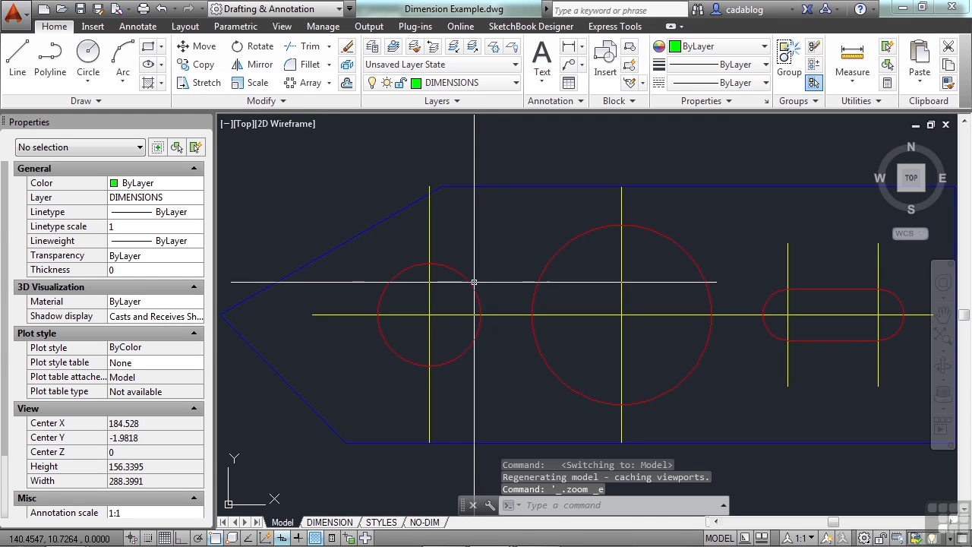
click(495, 82)
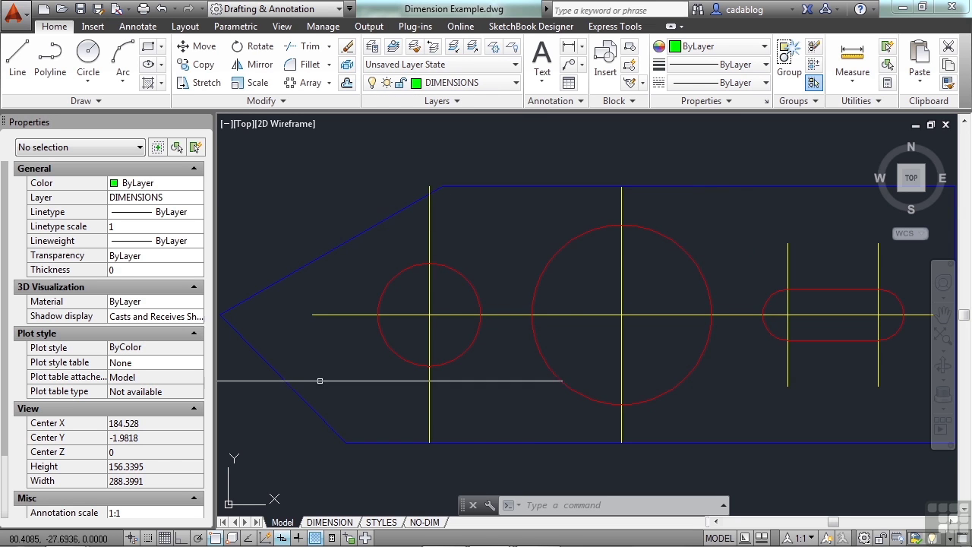
Switch to the DIMENSION layout and test-select the dimensions above the bracket.
mouse_move(461, 317)
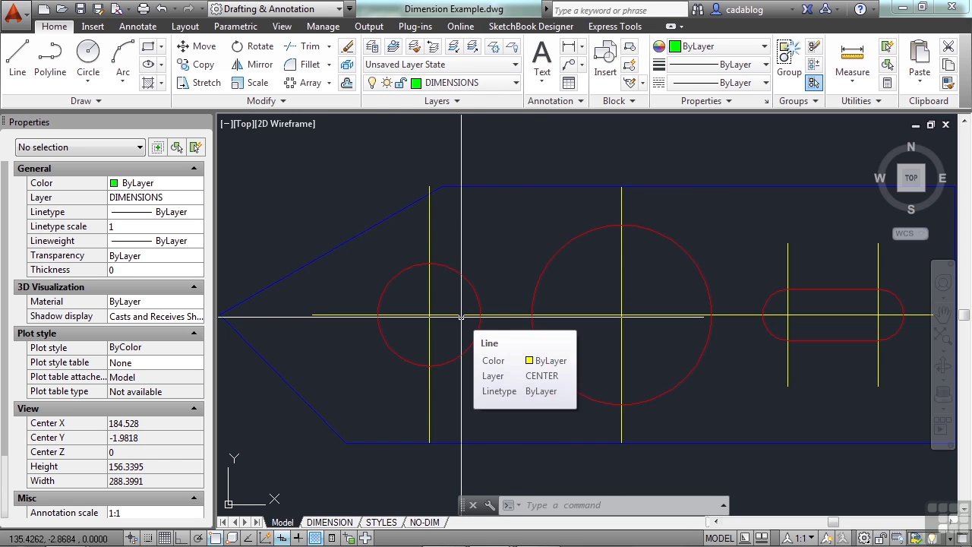
click(329, 522)
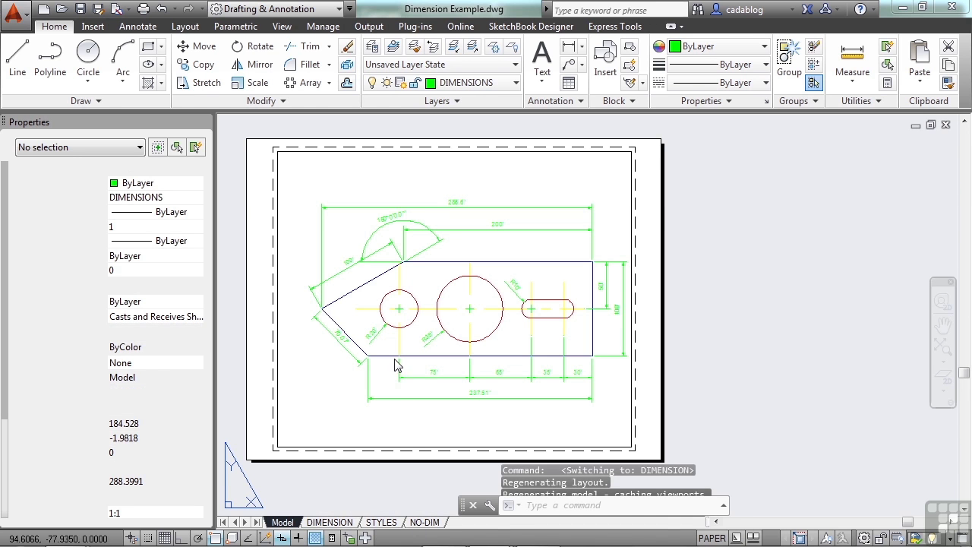
click(410, 235)
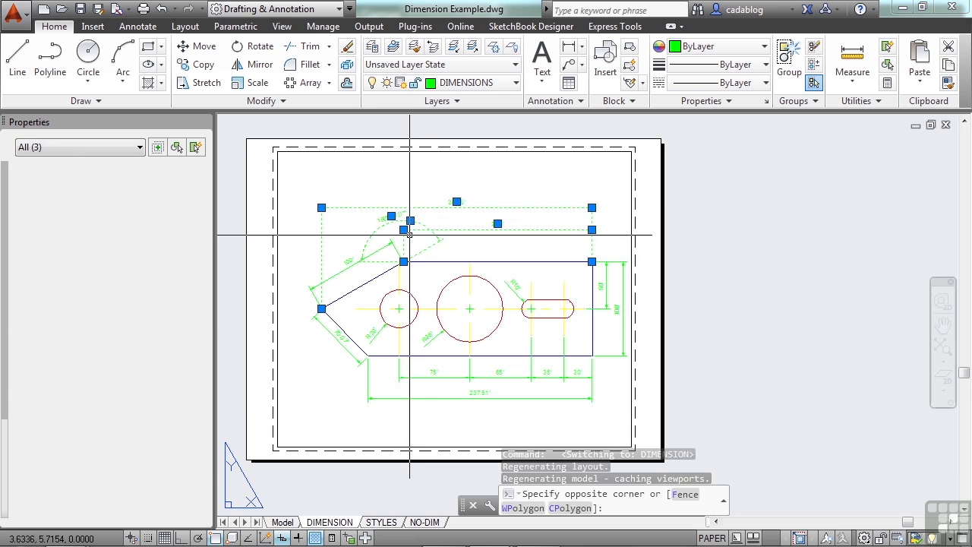
key(Escape)
scroll(467, 266, up, 4)
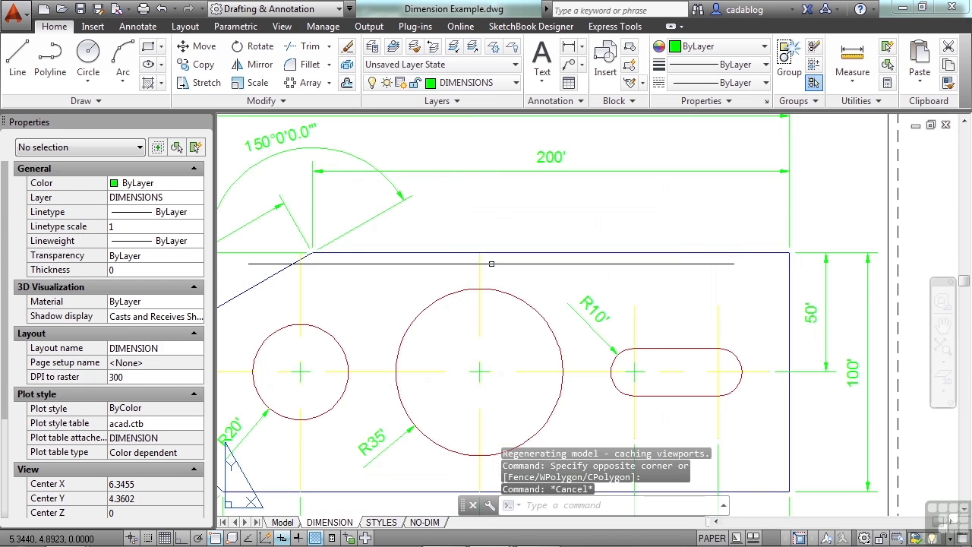
Try window selections over the bracket and select the viewport border, clearing the selection.
click(492, 264)
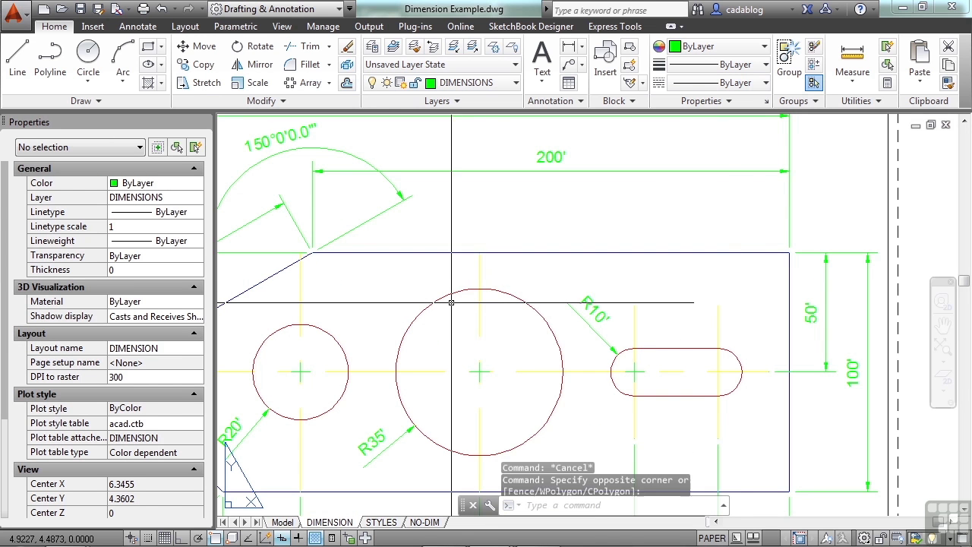
click(488, 253)
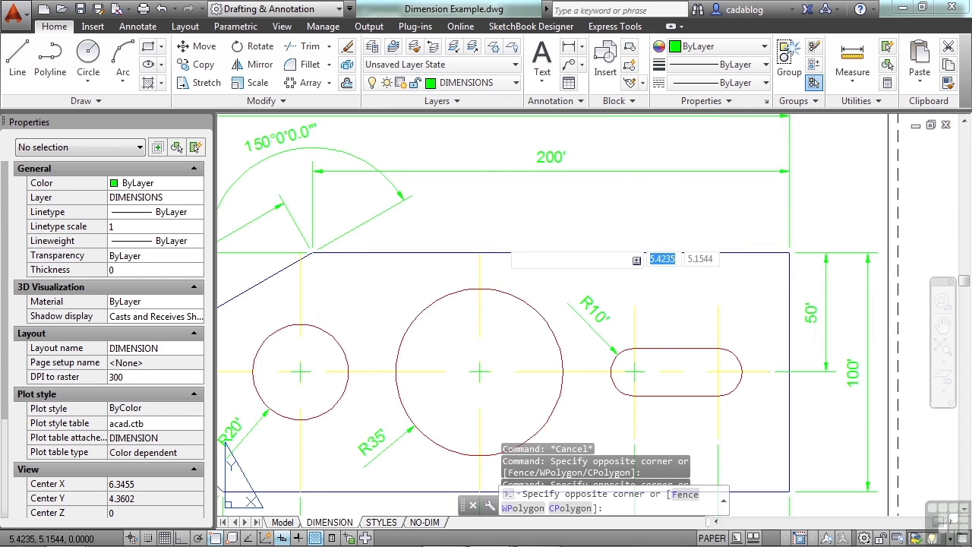
click(501, 256)
scroll(456, 243, down, 6)
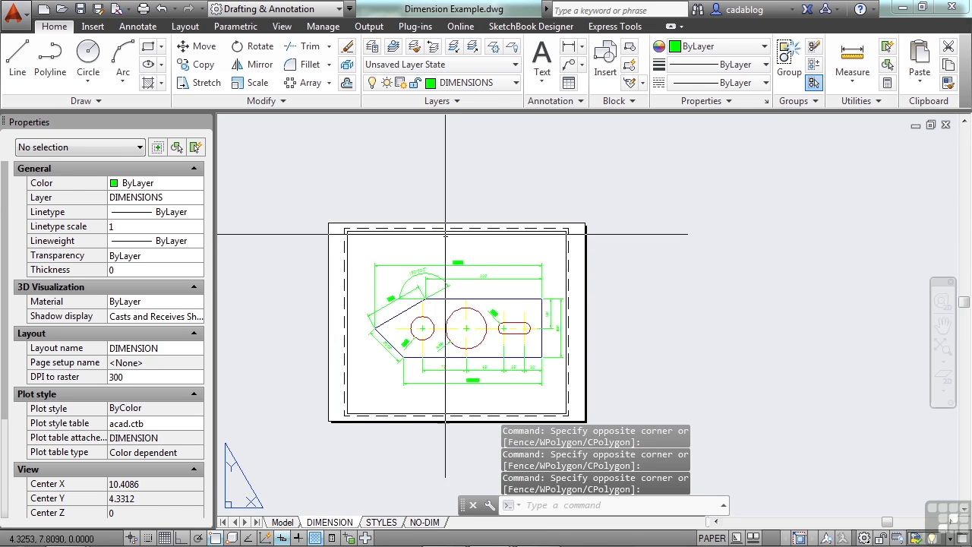
click(436, 228)
key(Escape)
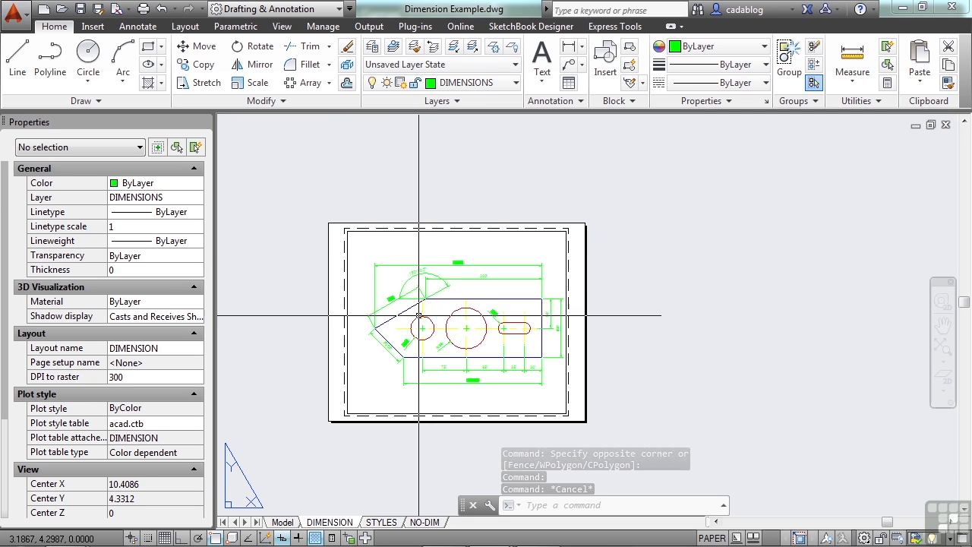
scroll(419, 315, up, 2)
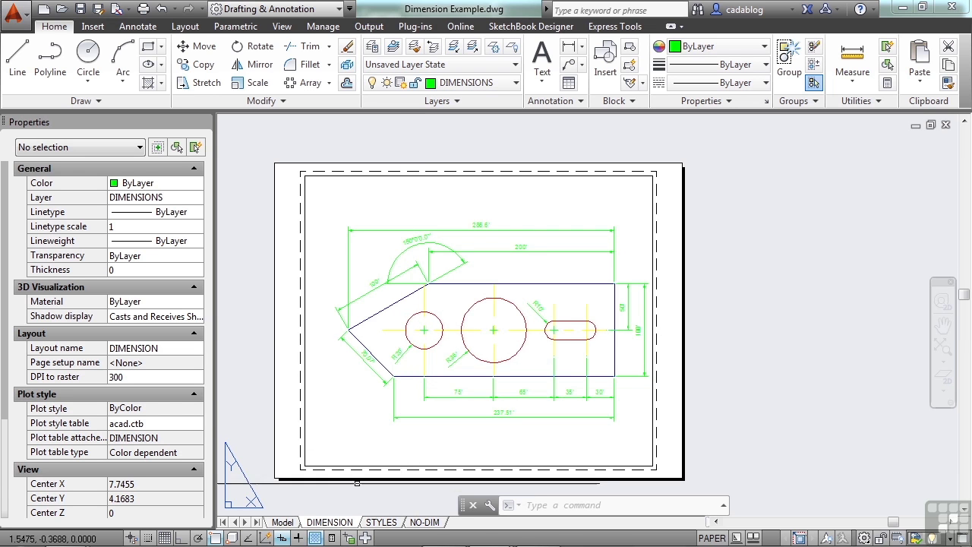
right_click(384, 525)
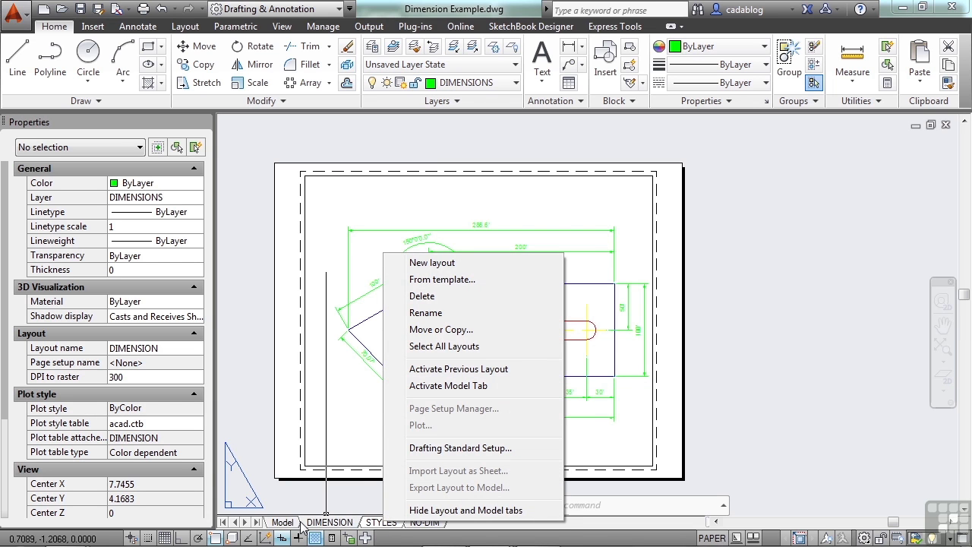
click(445, 264)
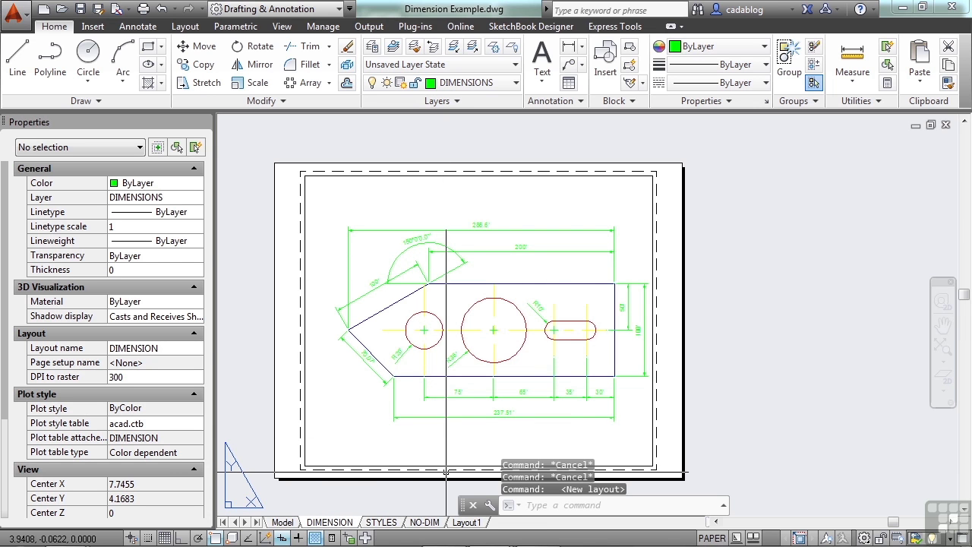
click(468, 523)
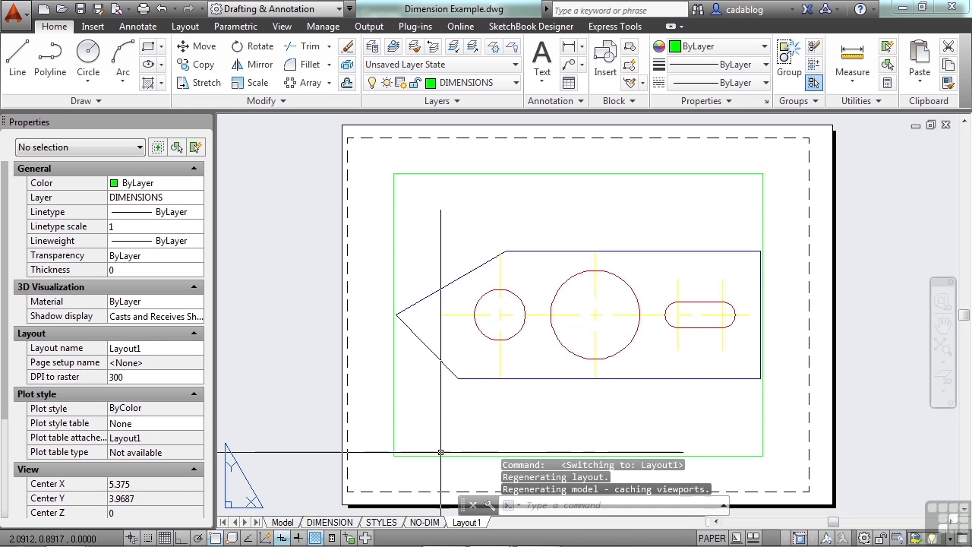
scroll(423, 380, down, 2)
scroll(423, 379, up, 2)
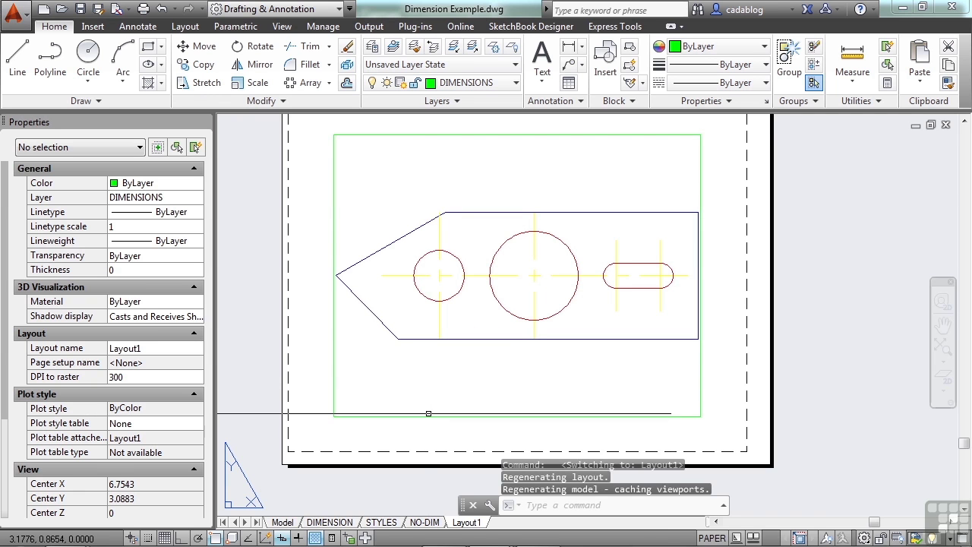
click(428, 415)
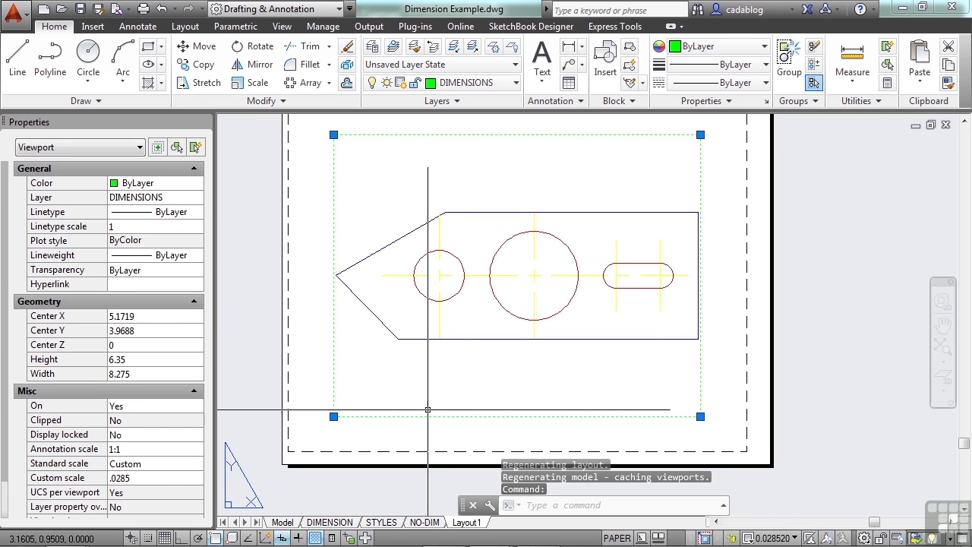
click(497, 81)
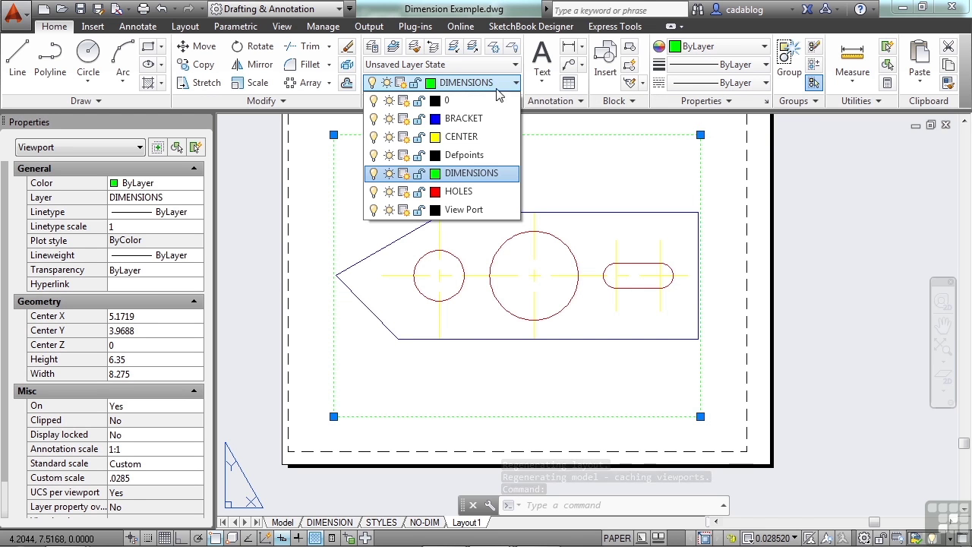
click(472, 209)
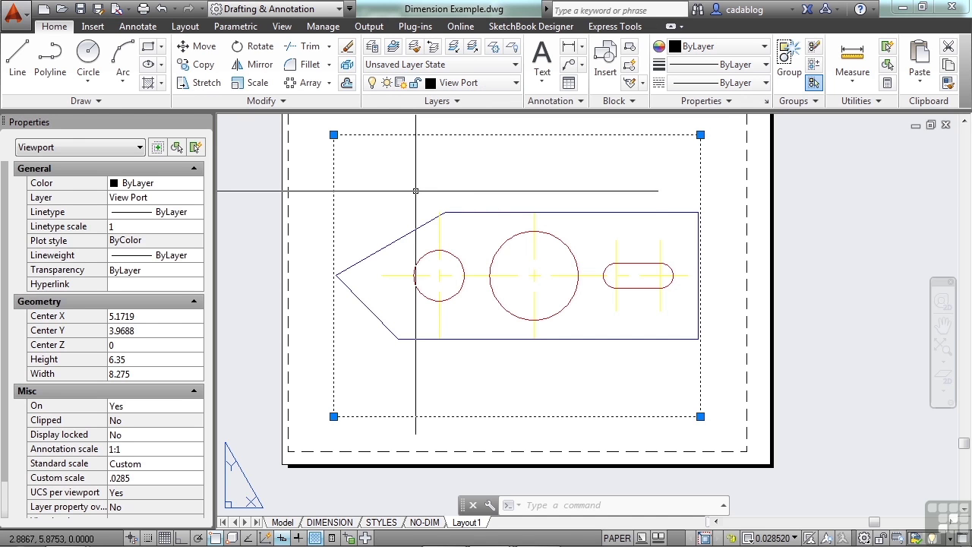
key(Escape)
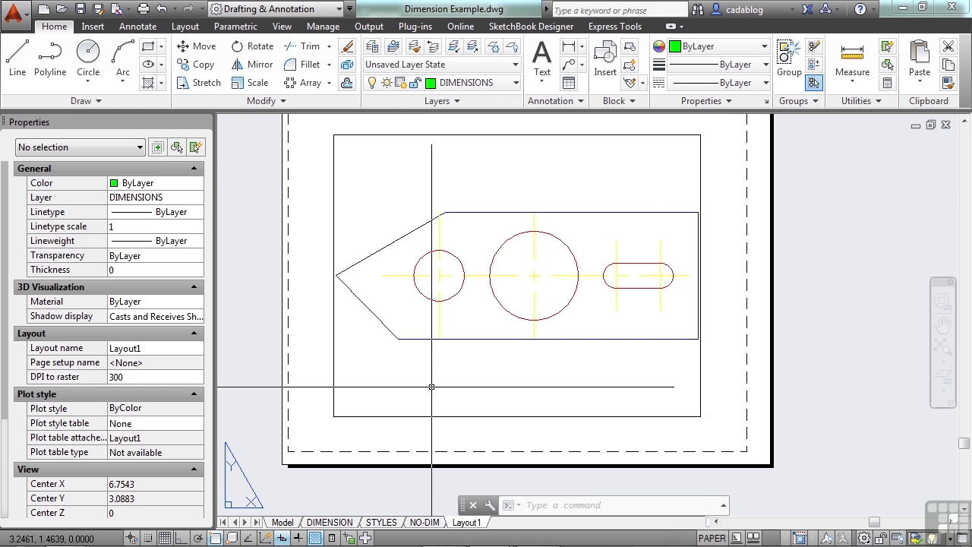
Copy the DIMENSION layout to the end of the layout list with 'Create a copy' ticked.
click(330, 522)
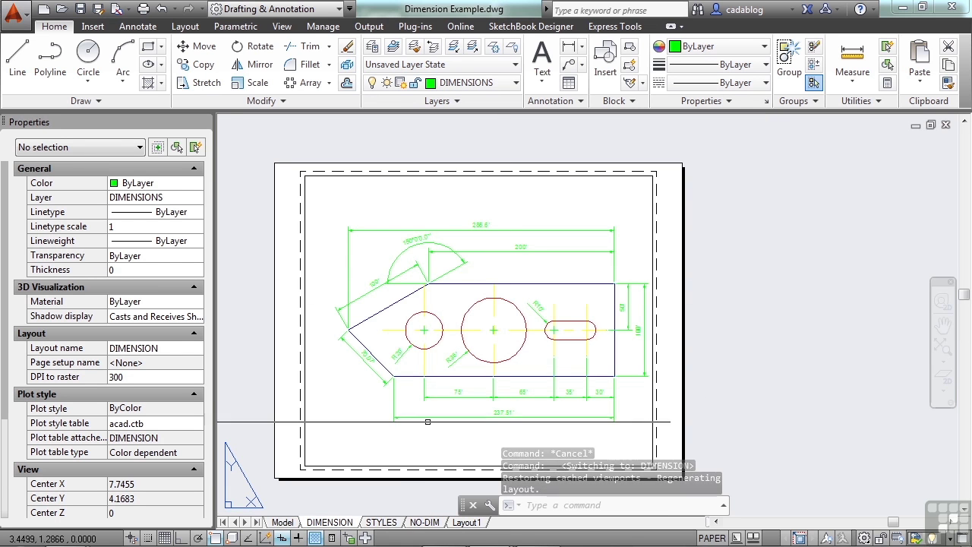
right_click(334, 523)
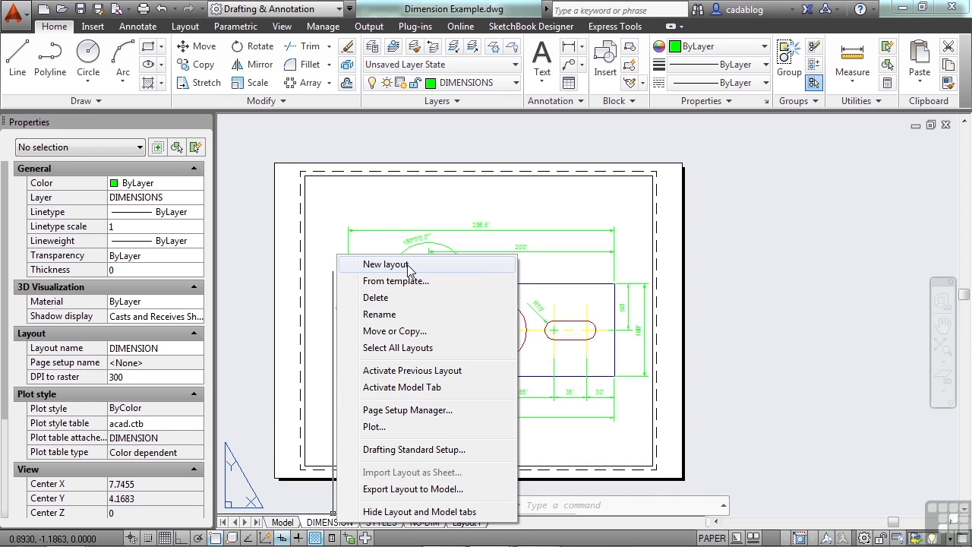
click(395, 331)
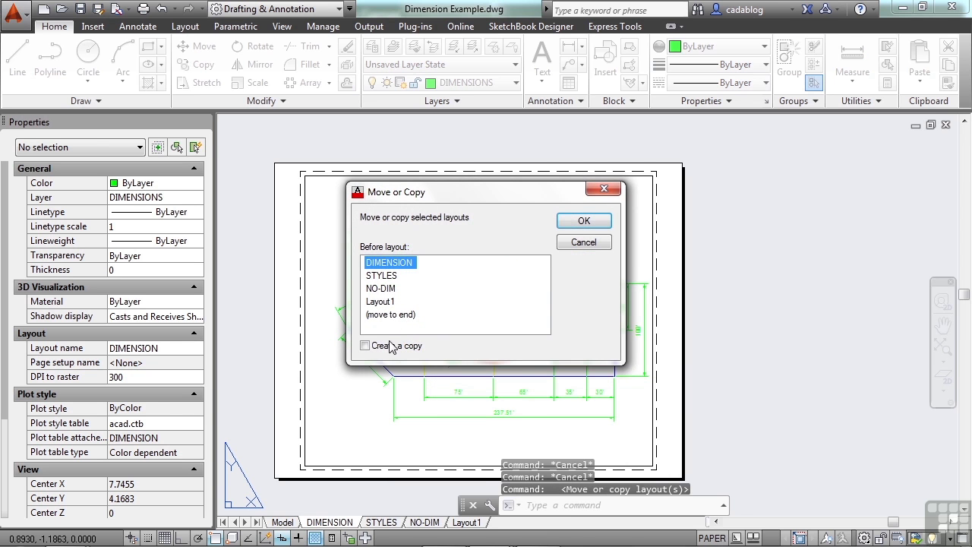
click(365, 345)
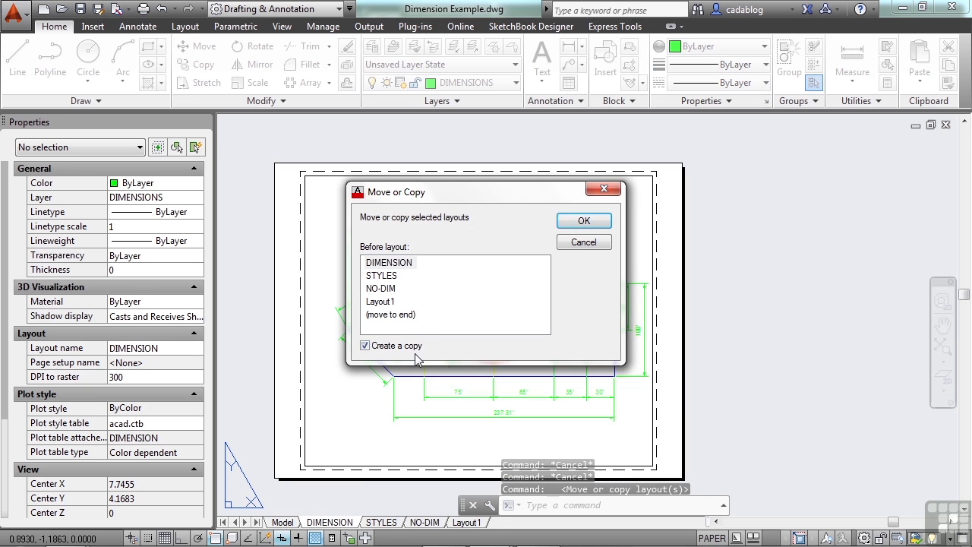
click(409, 314)
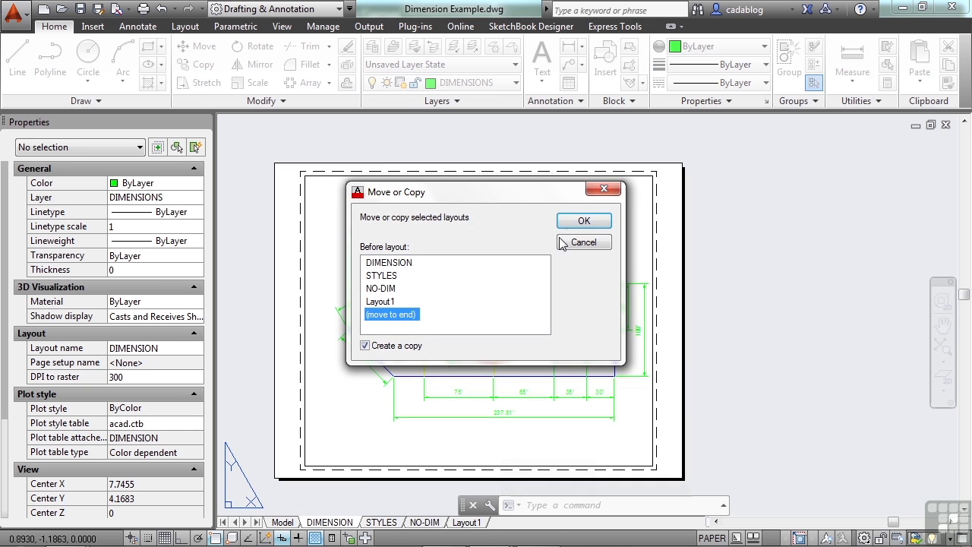
click(583, 220)
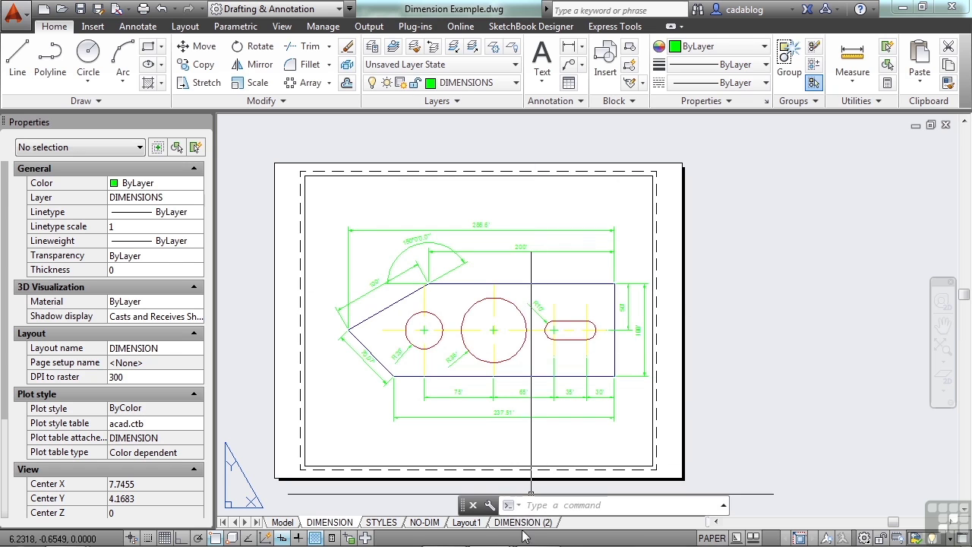
Compare DIMENSION (2) with the original DIMENSION layout, then pan DIMENSION (2) to recenter it.
click(522, 521)
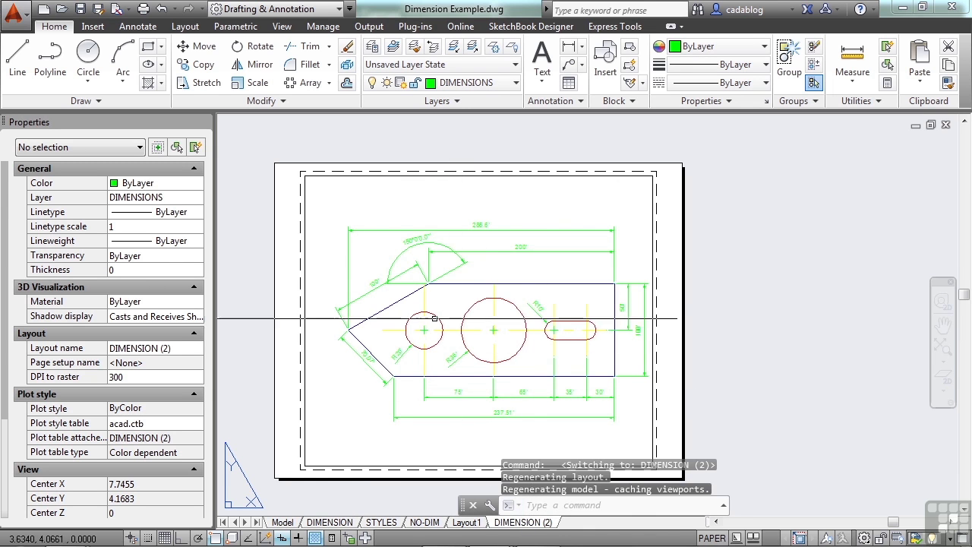
click(345, 524)
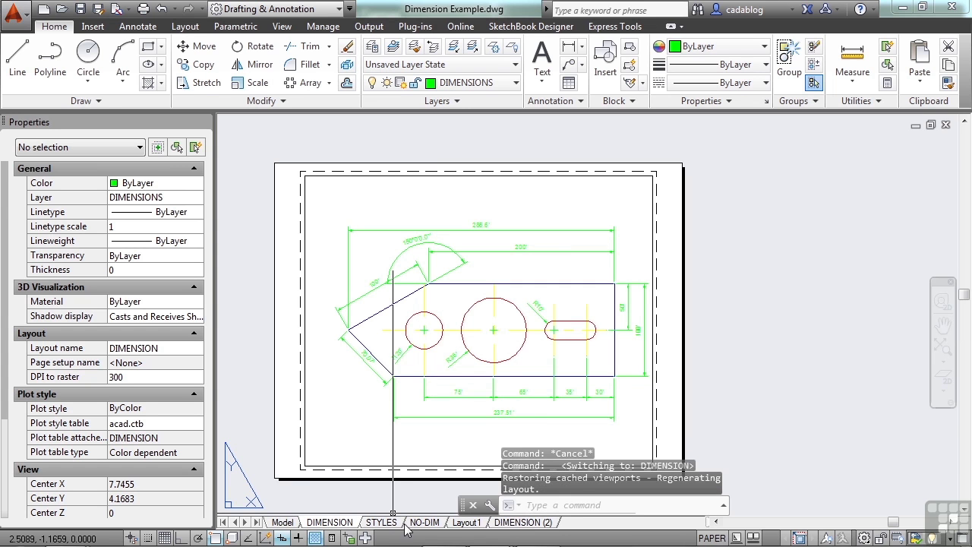
click(511, 524)
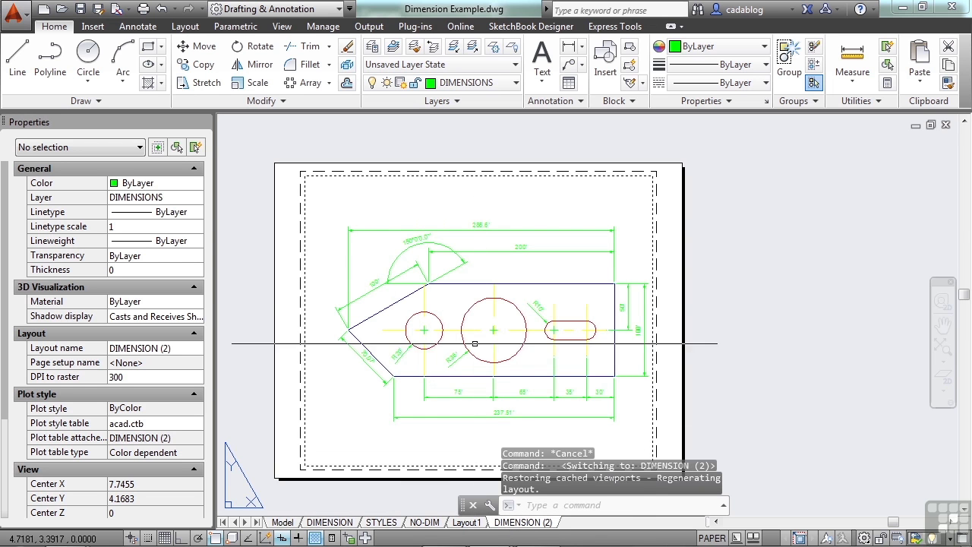
middle_drag(451, 299, 432, 261)
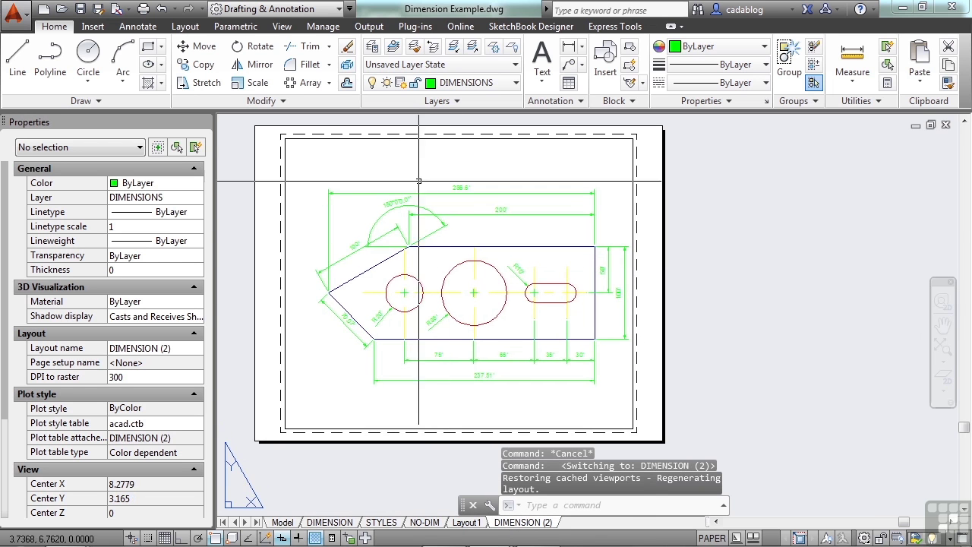
Activate the DIMENSION (2) viewport and test-select the bracket's top edge and window areas.
double_click(432, 270)
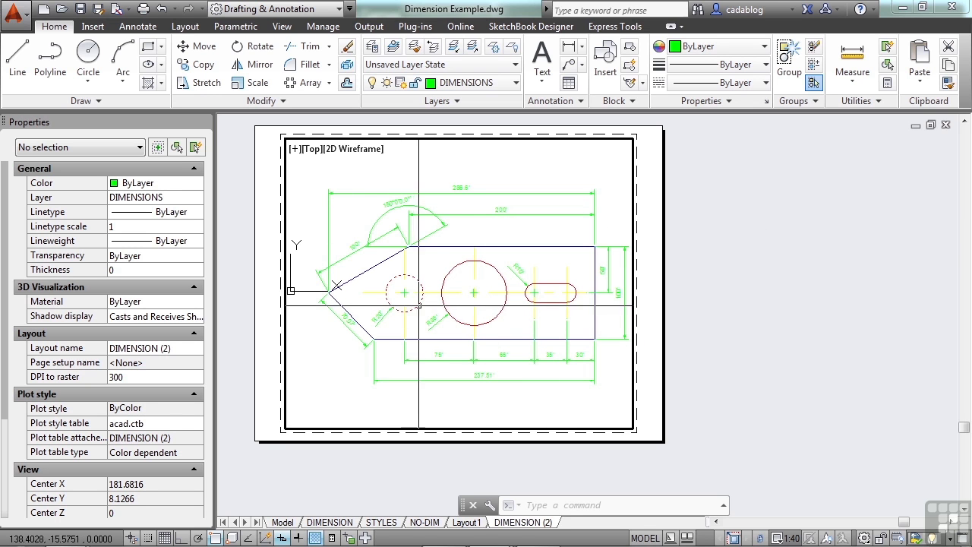
click(443, 248)
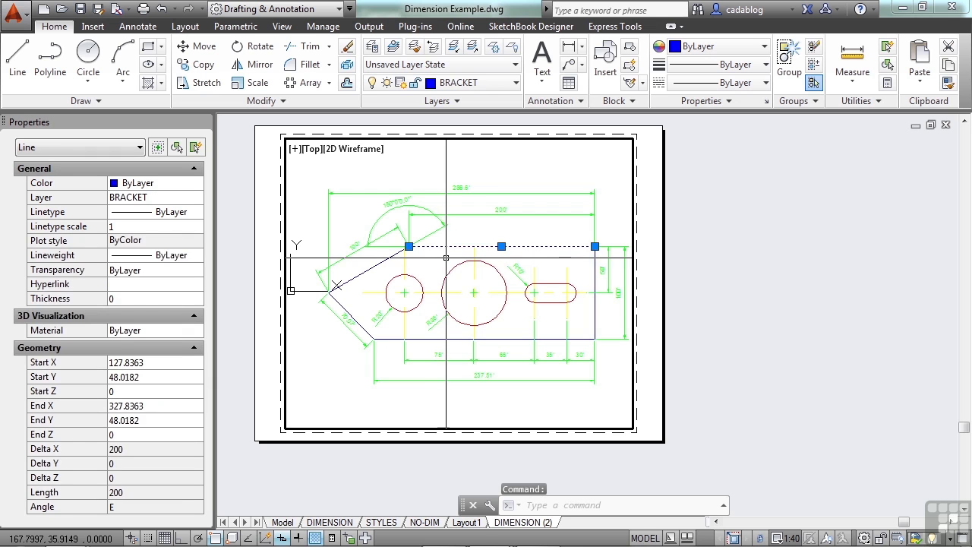
key(Escape)
click(487, 205)
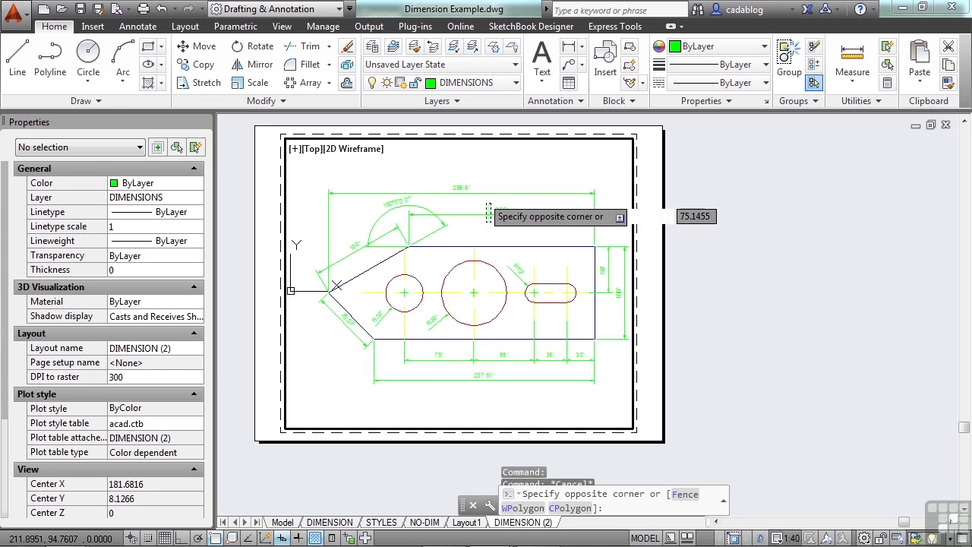
click(465, 190)
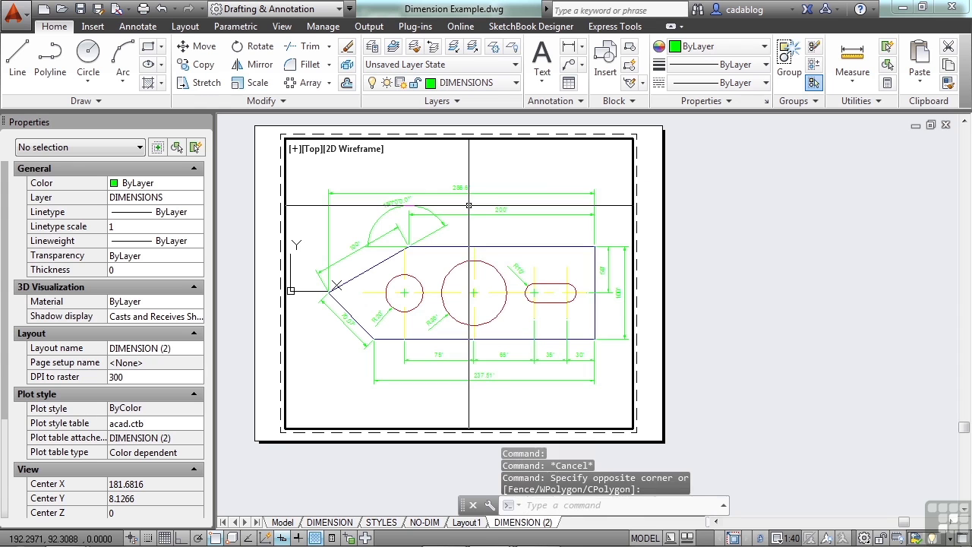
key(Escape)
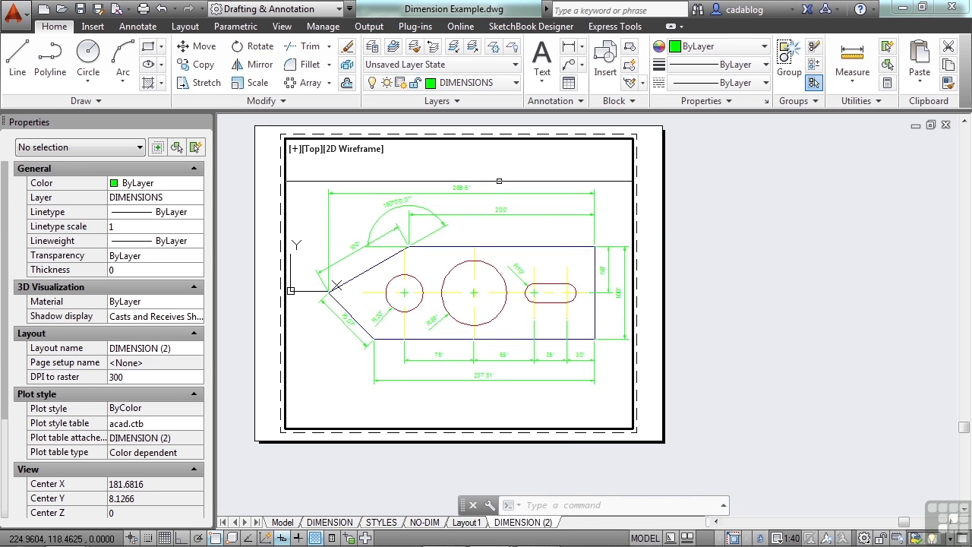
click(493, 182)
click(472, 205)
click(436, 214)
click(445, 217)
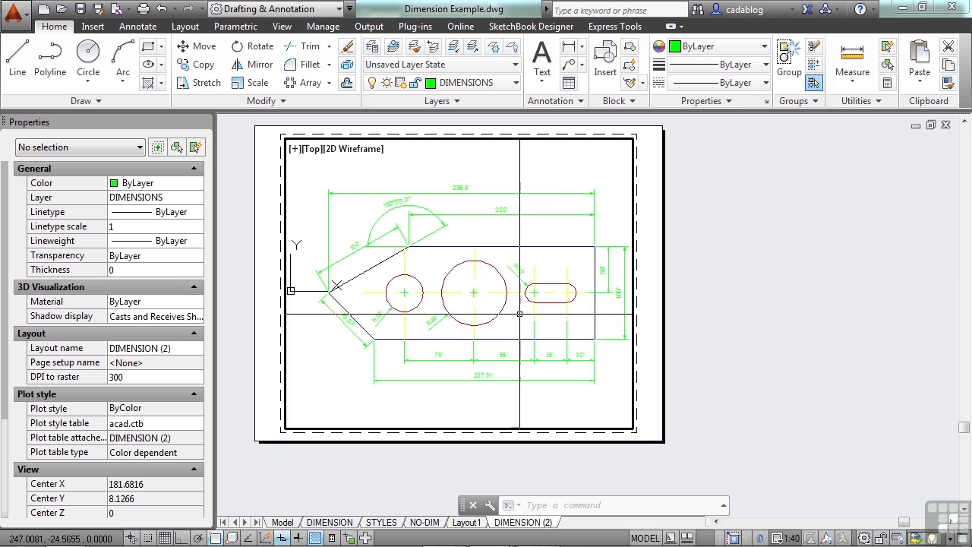
Leave the viewport for paper space, then toggle the PAPER/MODEL status button back and forth.
double_click(745, 324)
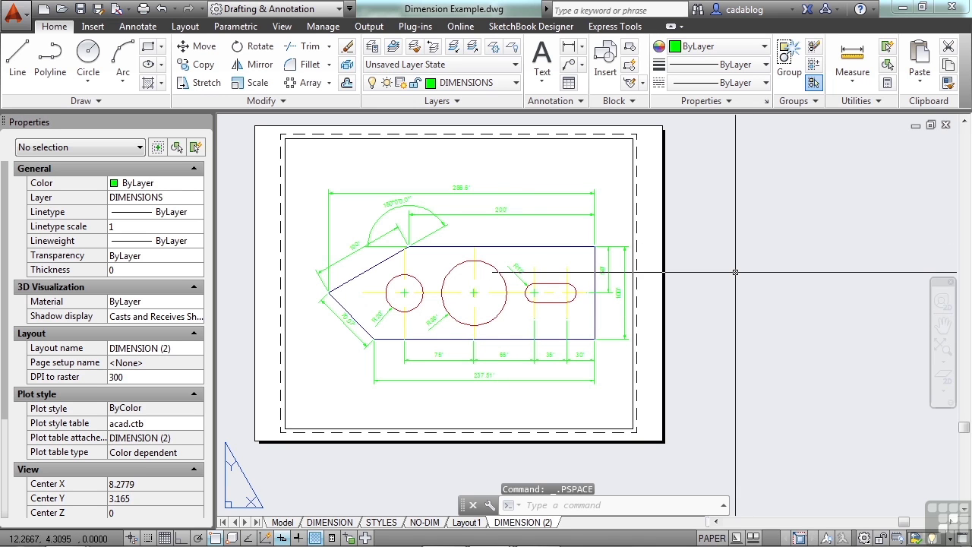
click(712, 537)
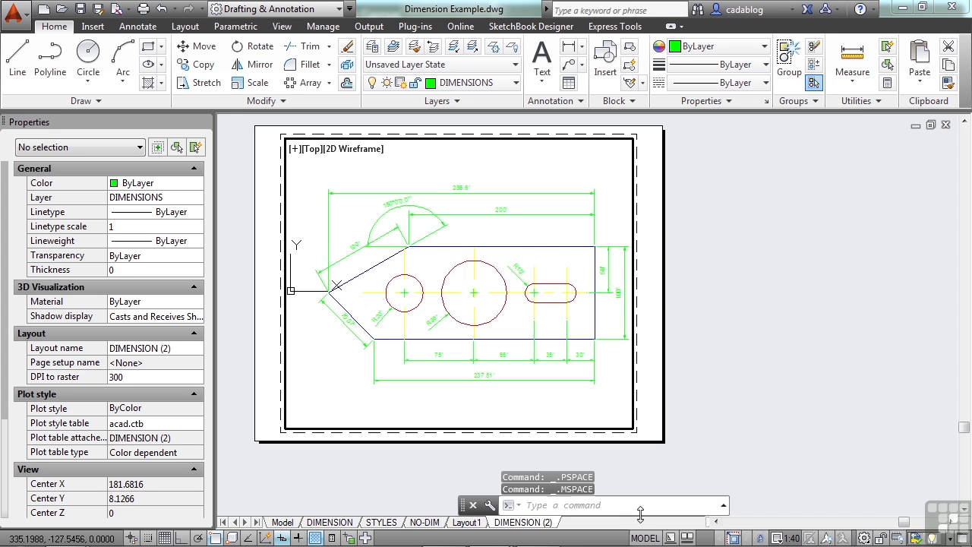
click(646, 537)
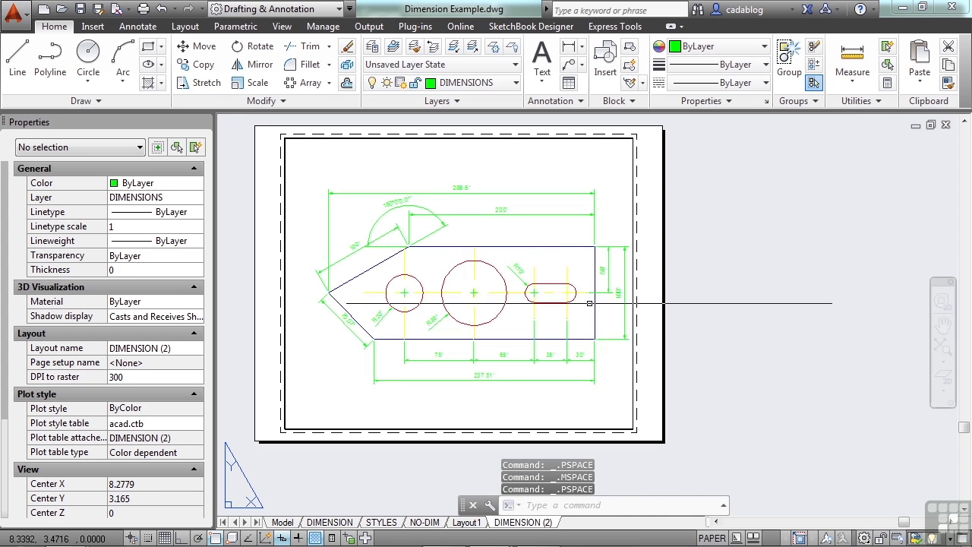
Freeze the CENTER layer in the DIMENSION layout's viewport by picking a yellow centerline.
click(292, 522)
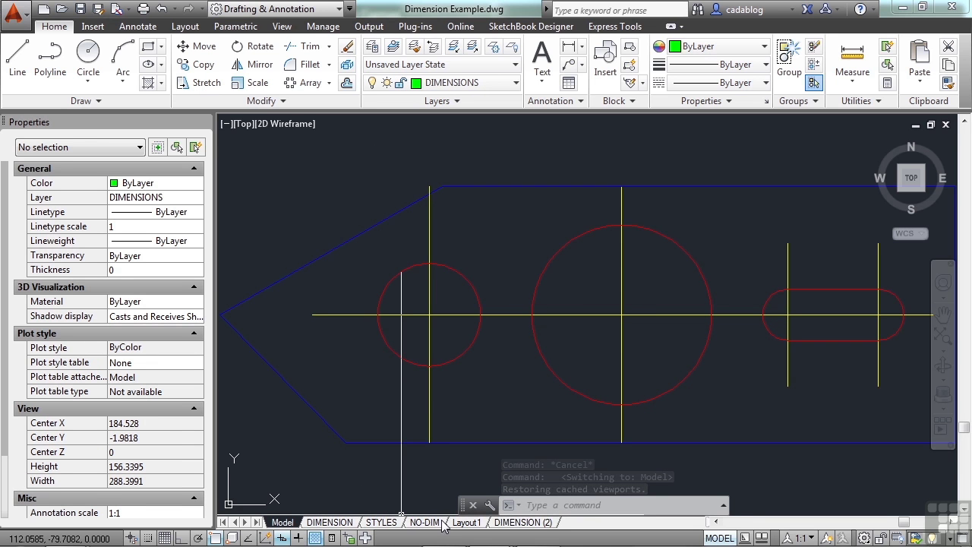
click(330, 521)
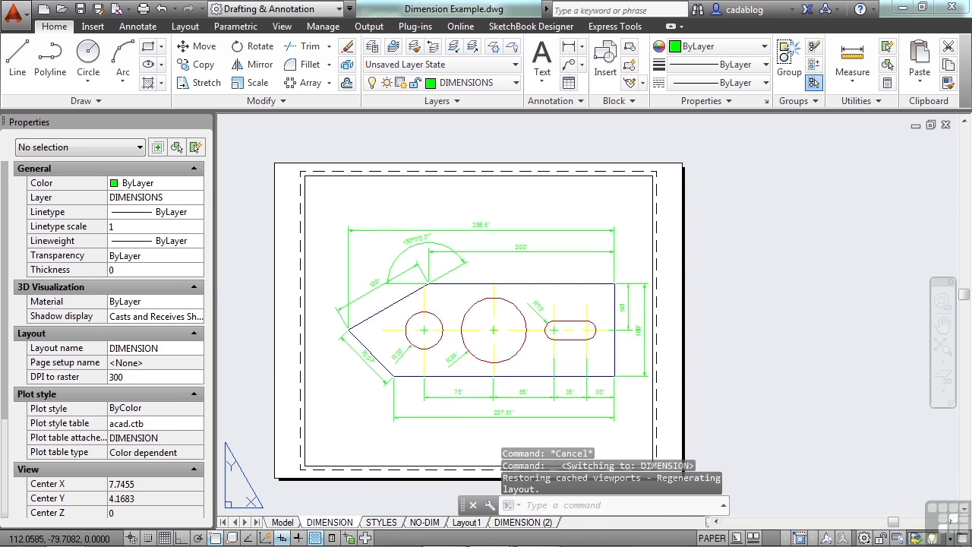
scroll(476, 313, up, 2)
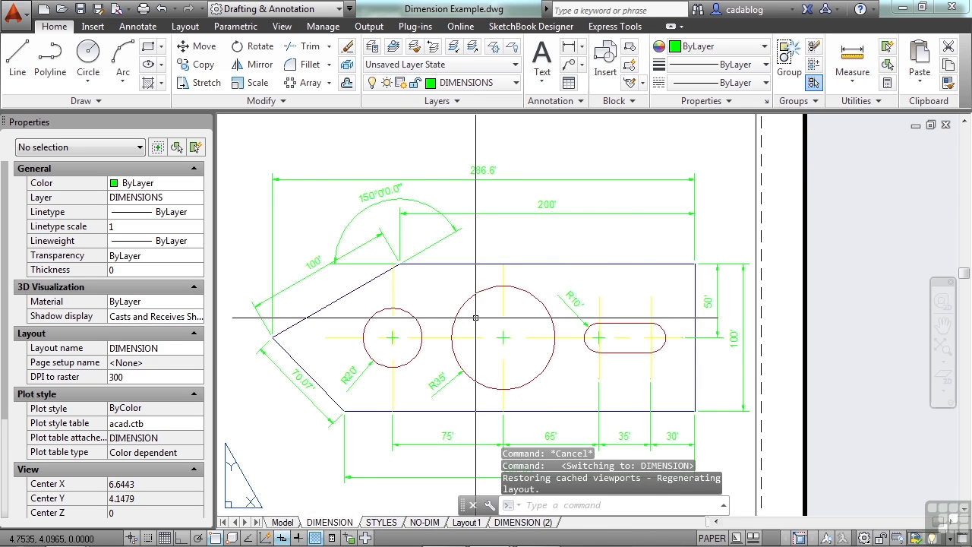
double_click(475, 316)
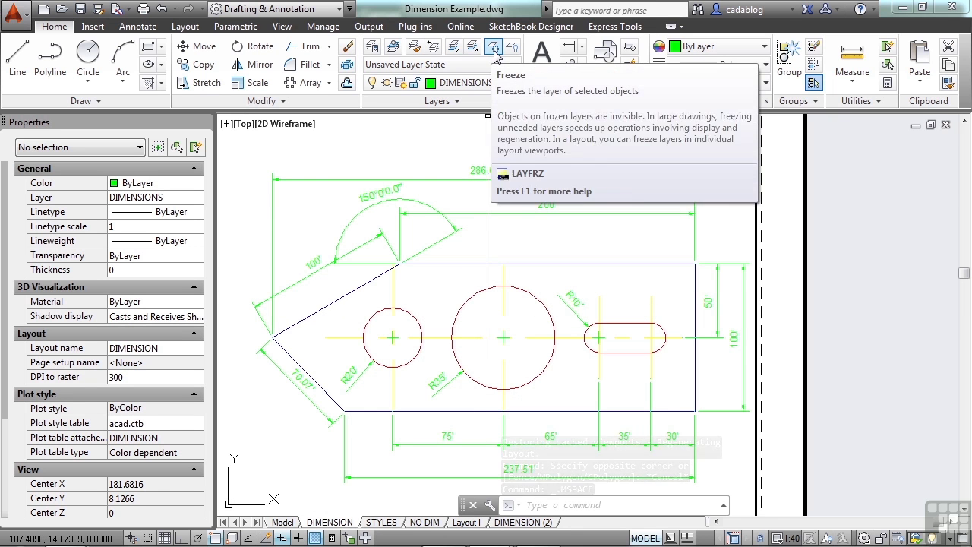
click(503, 306)
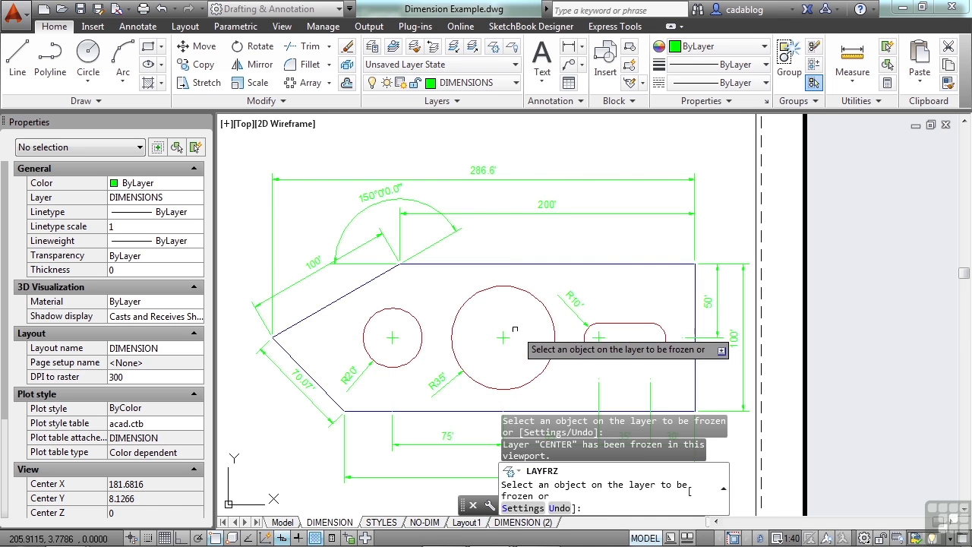
key(Return)
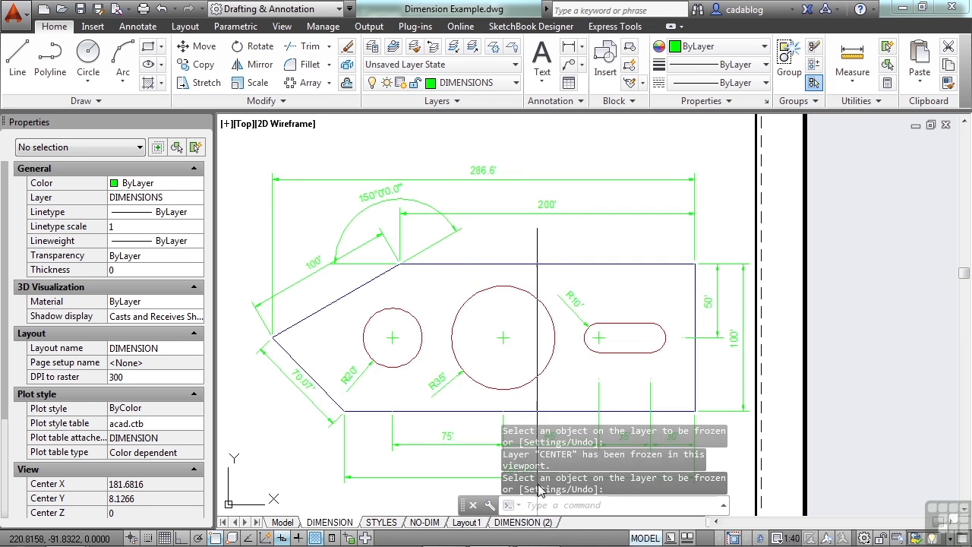
Switch between DIMENSION (2) and the original DIMENSION layout to compare them.
click(536, 522)
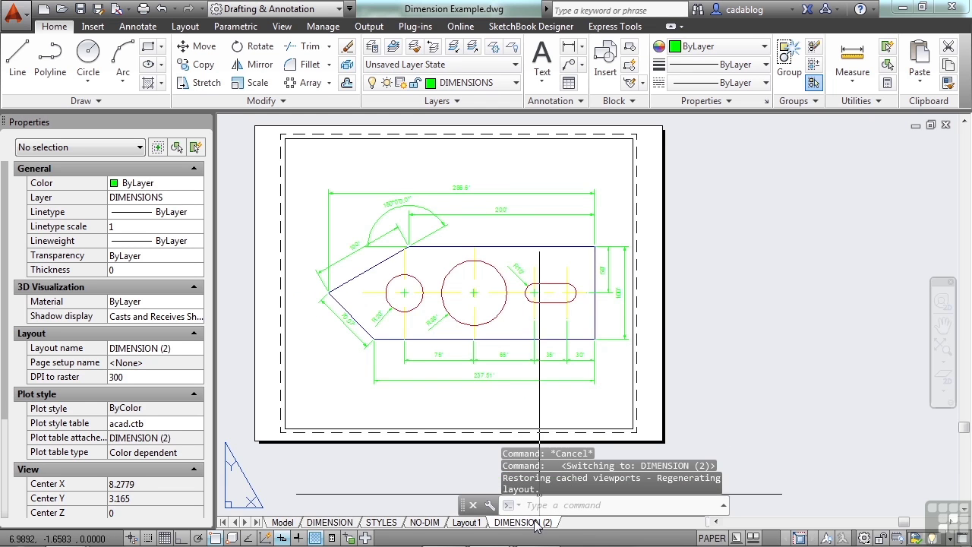
scroll(358, 271, up, 2)
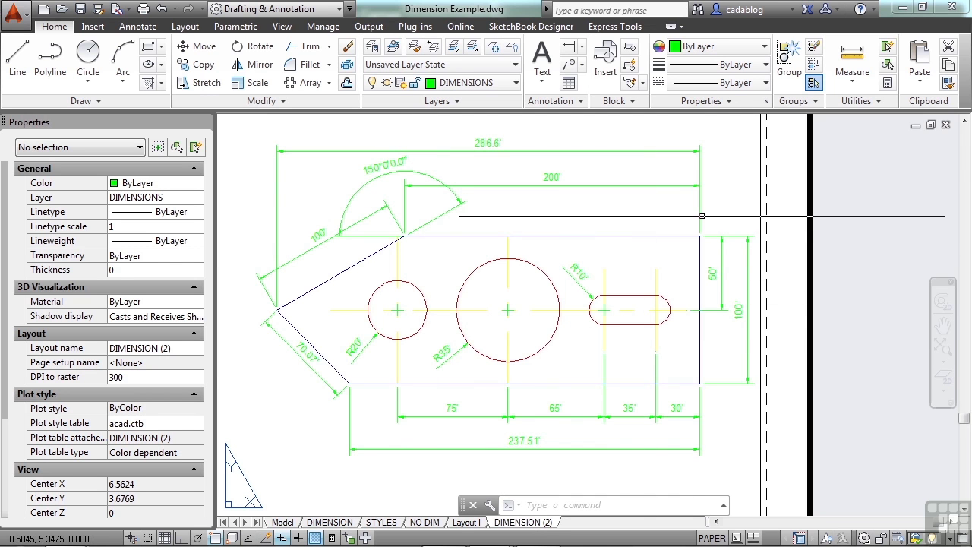
click(329, 522)
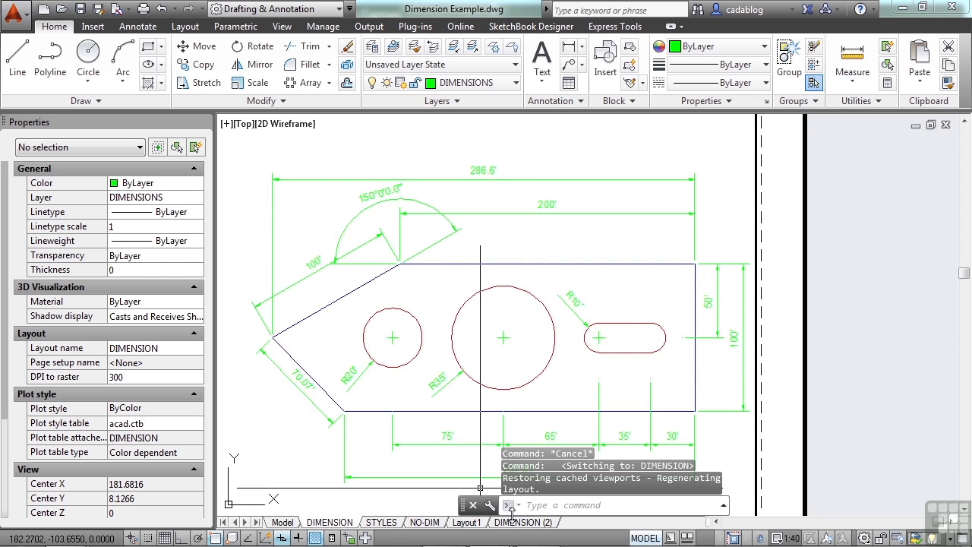
click(514, 522)
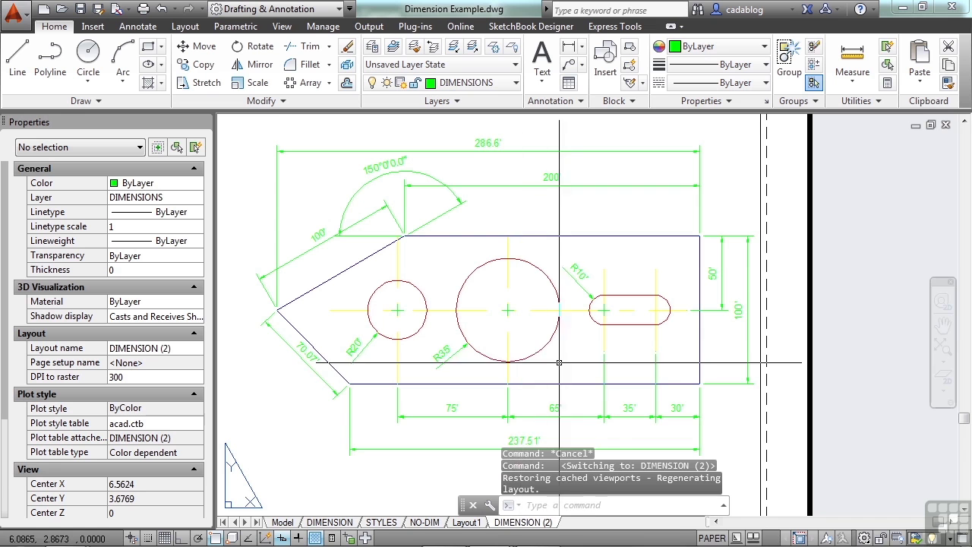
In the DIMENSION (2) viewport, freeze the HOLES and CENTER layers by picking a circle and a centerline.
double_click(567, 307)
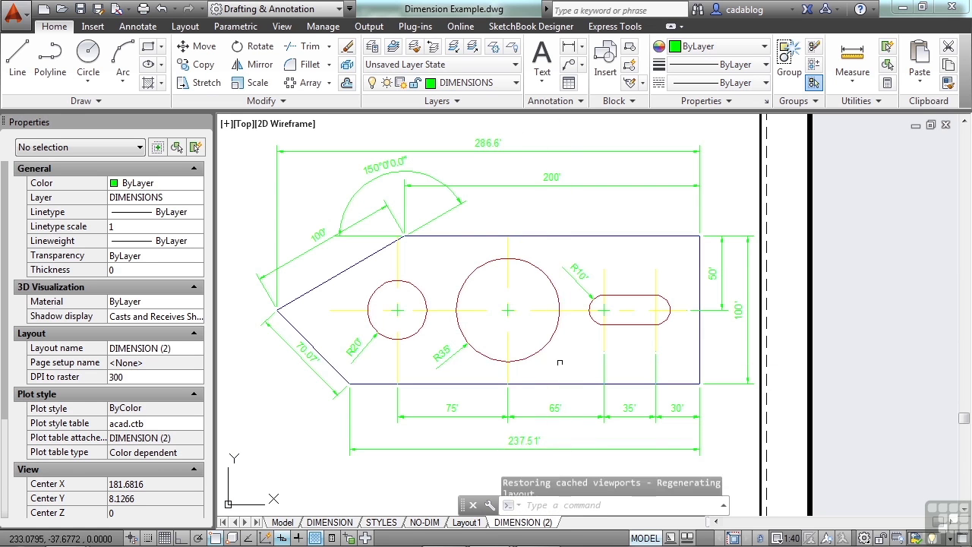
click(492, 46)
click(525, 260)
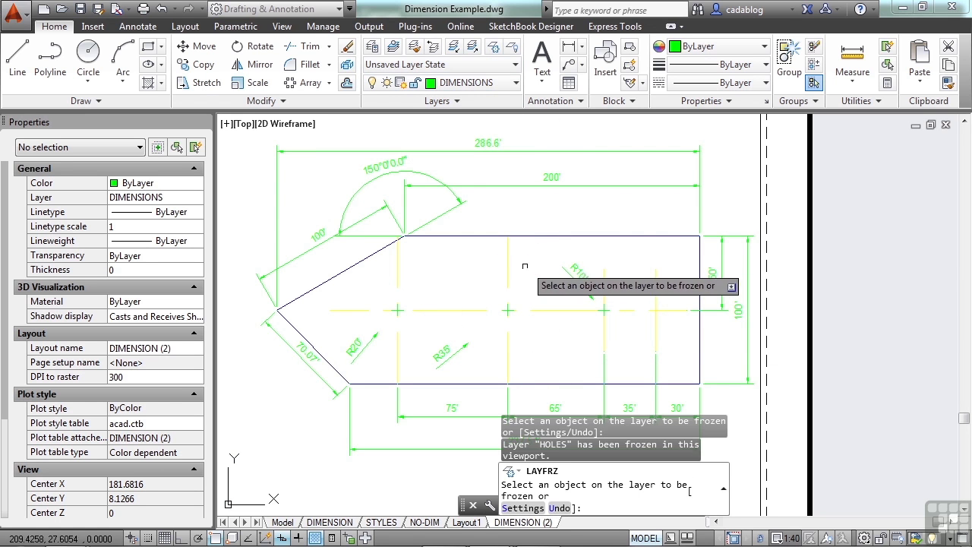
click(508, 268)
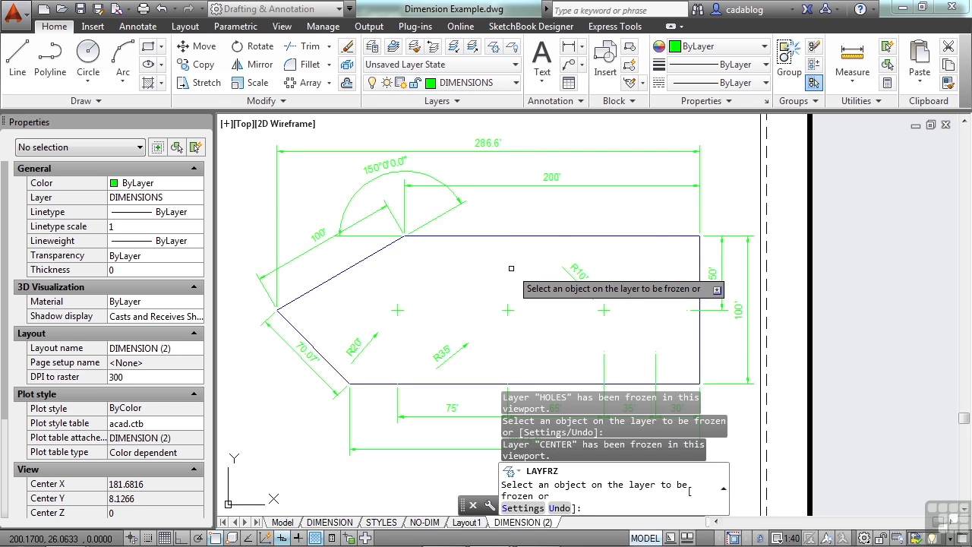
key(Return)
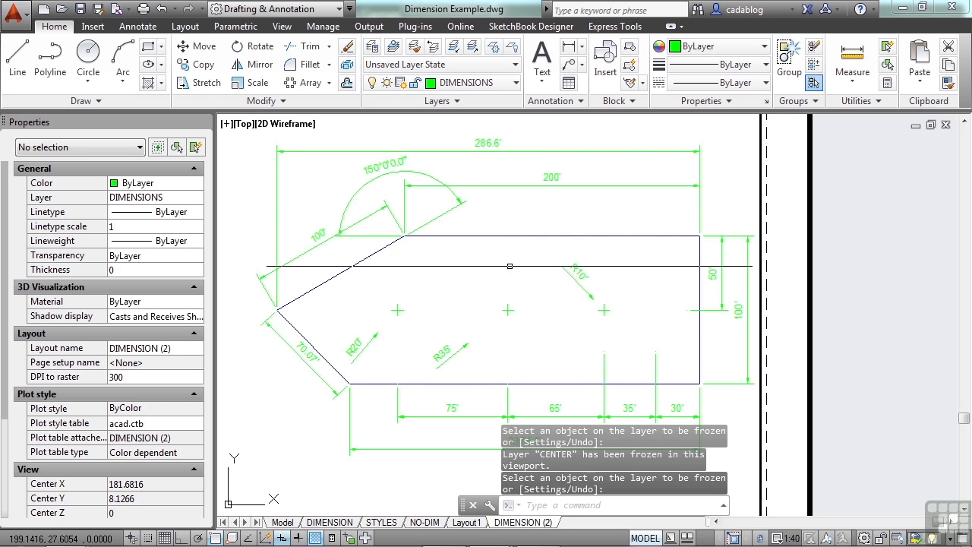
From paper space, erase the hole dimensions inside the outline with a window selection.
double_click(775, 289)
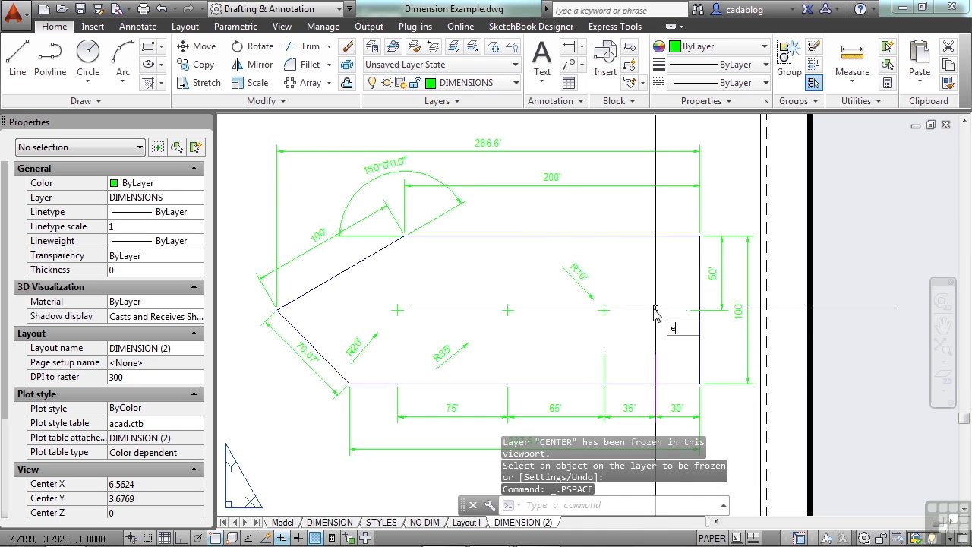
text(e)
key(Return)
click(655, 283)
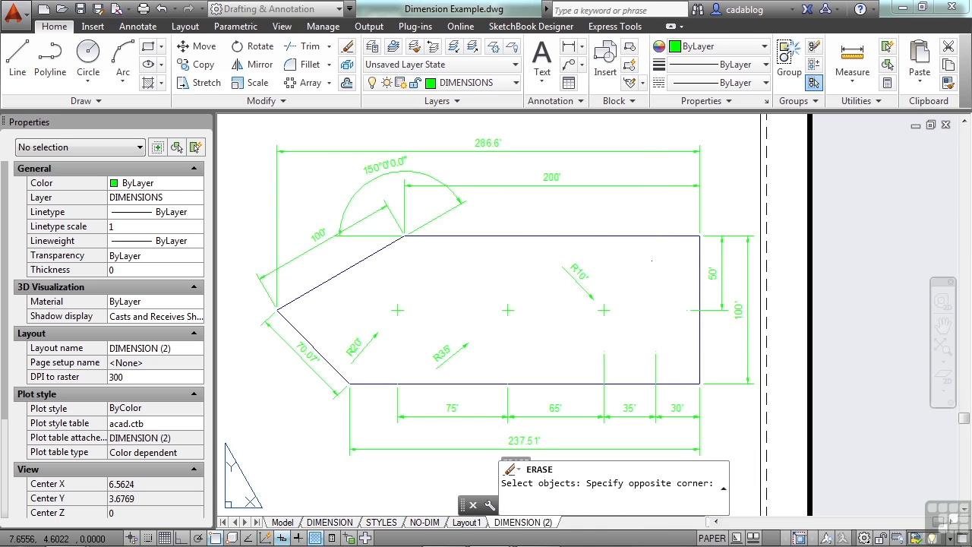
click(394, 350)
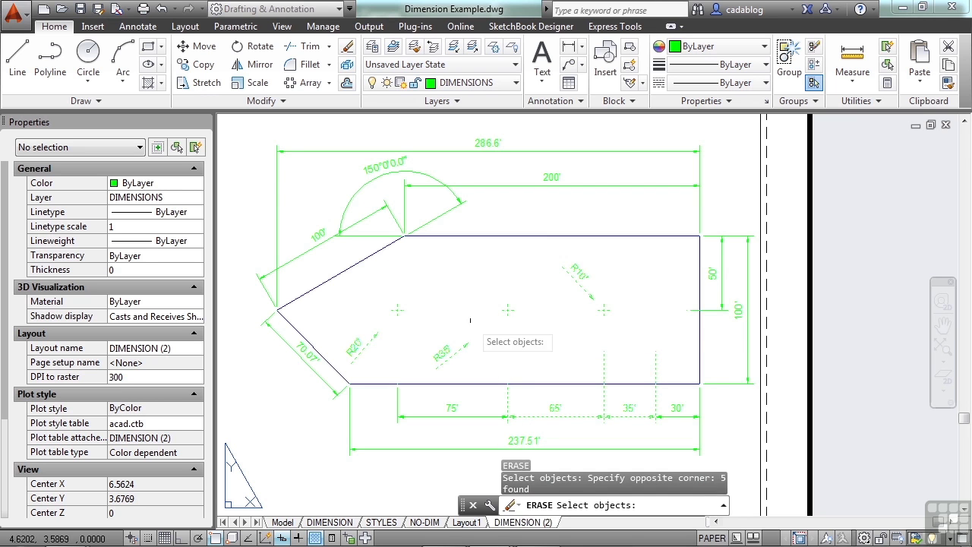
key(Return)
key(Return)
Pick the 50', 75' and 30' dimensions for a second erase.
click(724, 308)
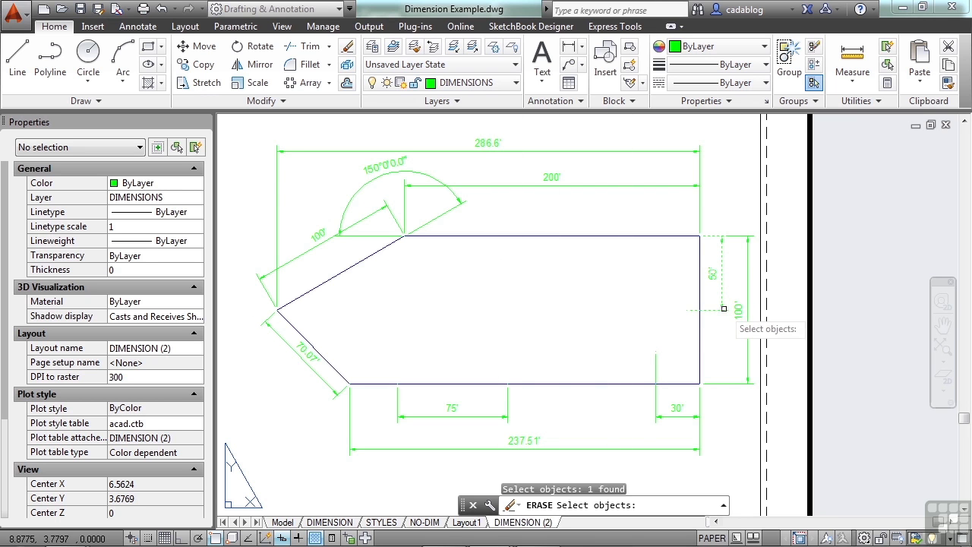
click(667, 413)
click(493, 395)
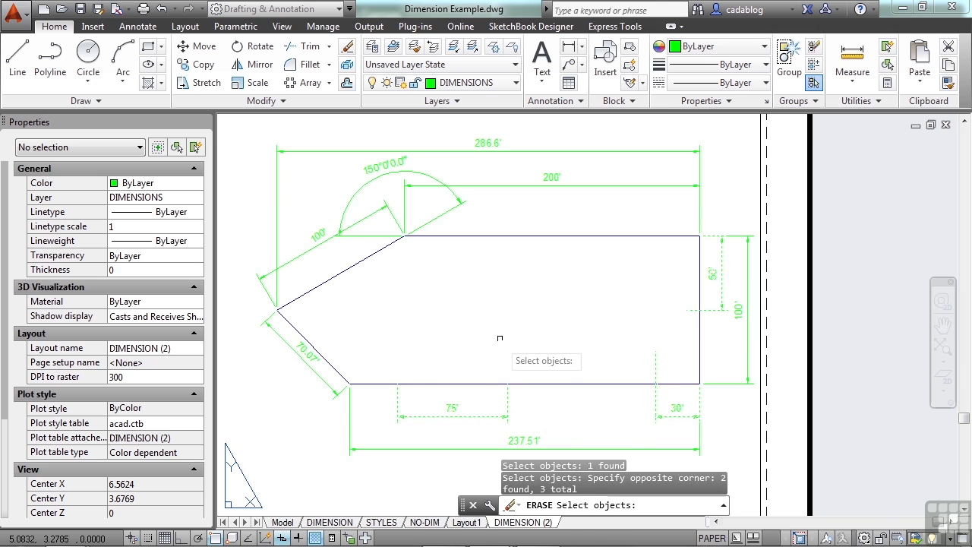
scroll(475, 260, down, 2)
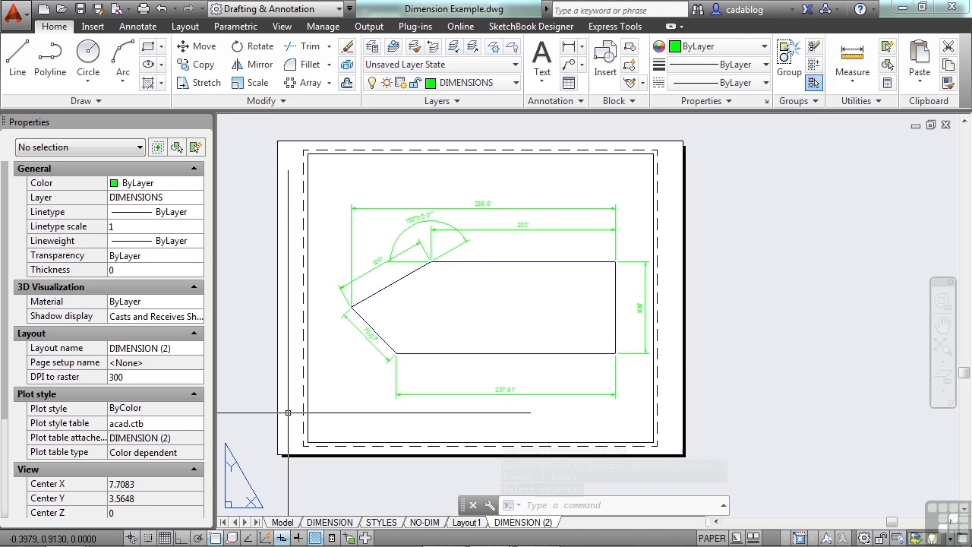
Show the original DIMENSION layout in paper space, zoomed out to reveal the holes and all dimensions.
click(330, 522)
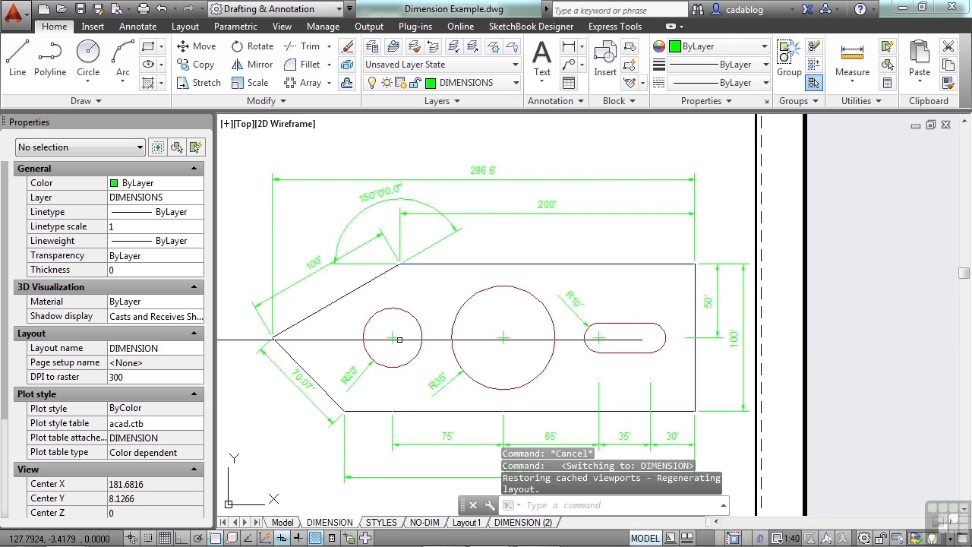
scroll(399, 334, down, 5)
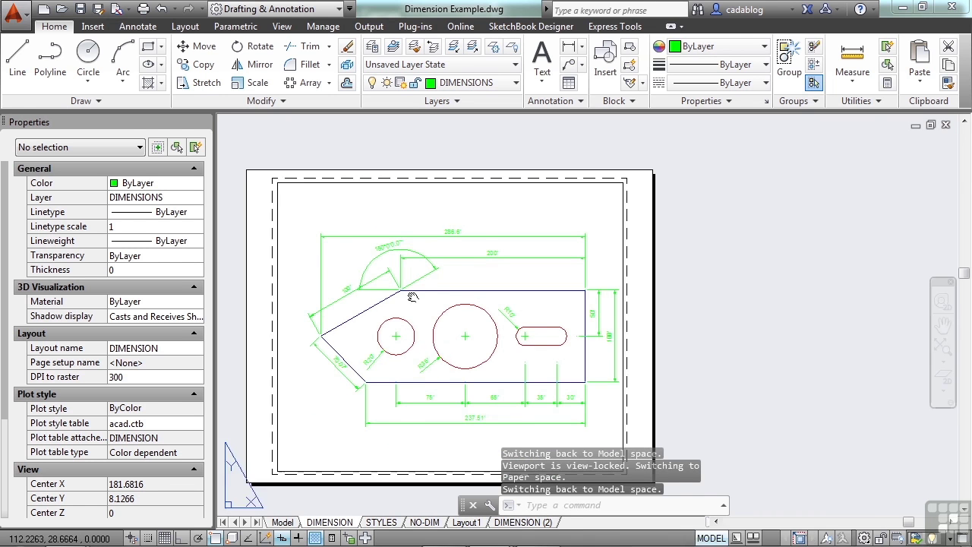
scroll(361, 314, down, 3)
double_click(760, 332)
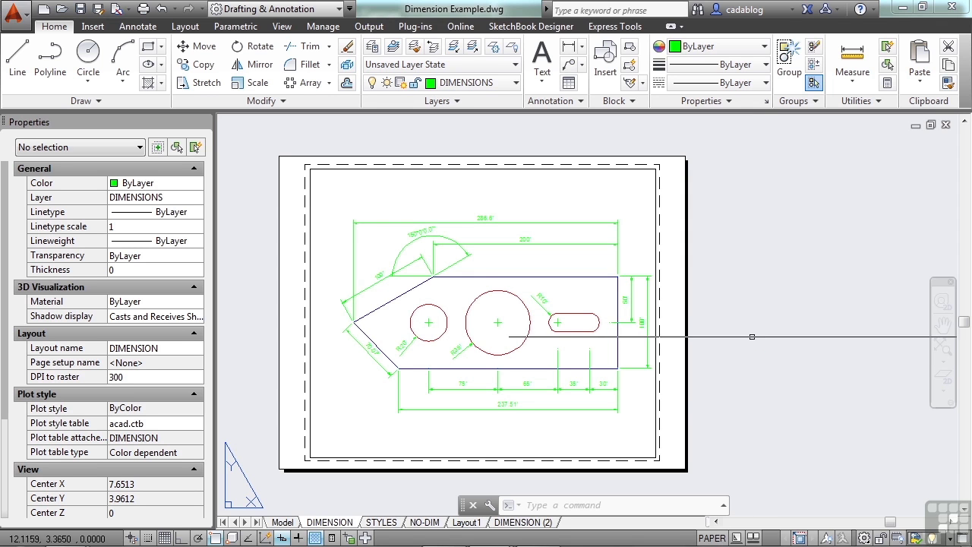
Move the DIMENSION (2) tab right after DIMENSION, compare both layouts, then switch to Model space.
click(524, 523)
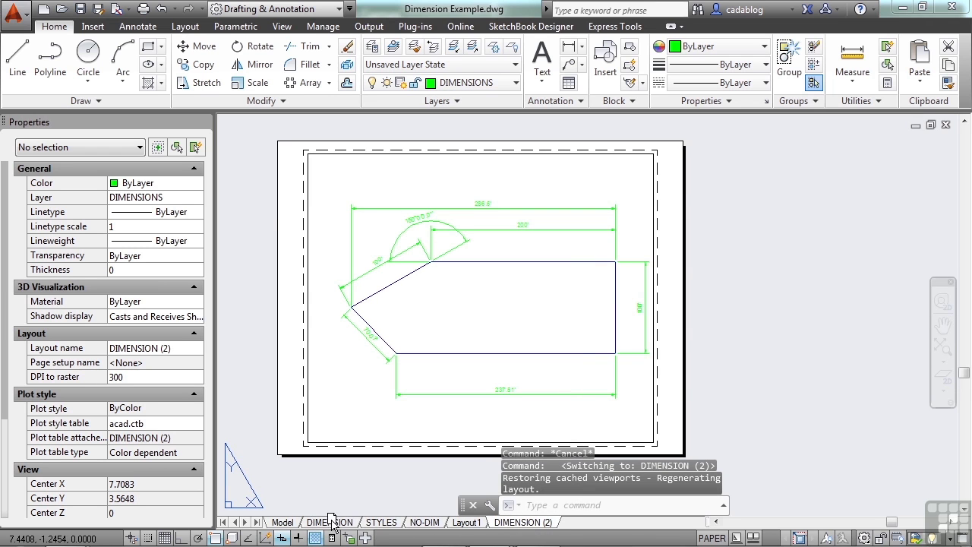
drag(364, 524, 364, 524)
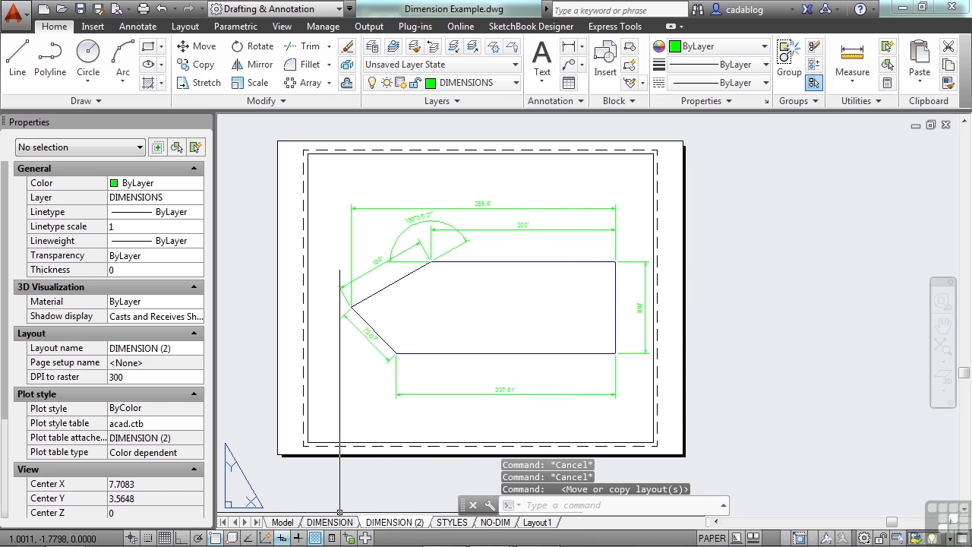
click(342, 525)
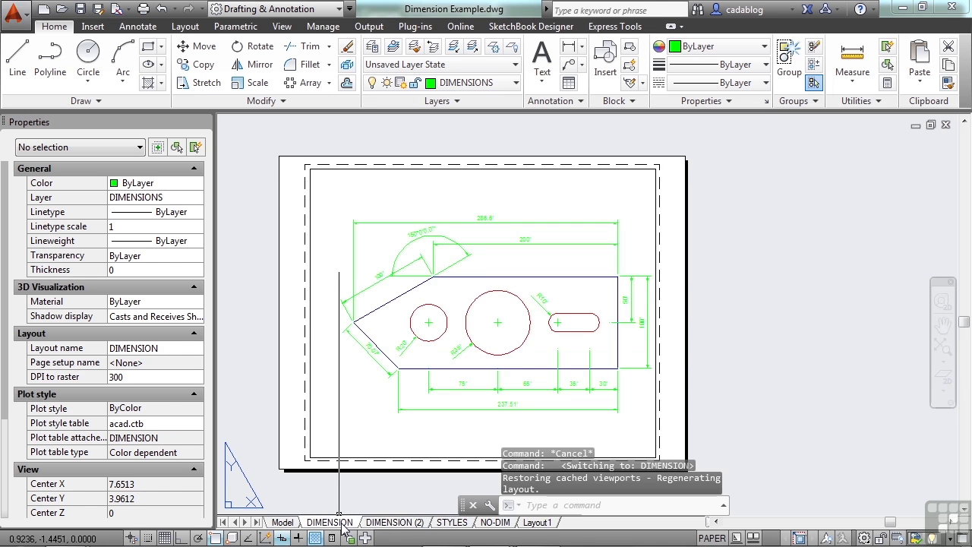
click(381, 524)
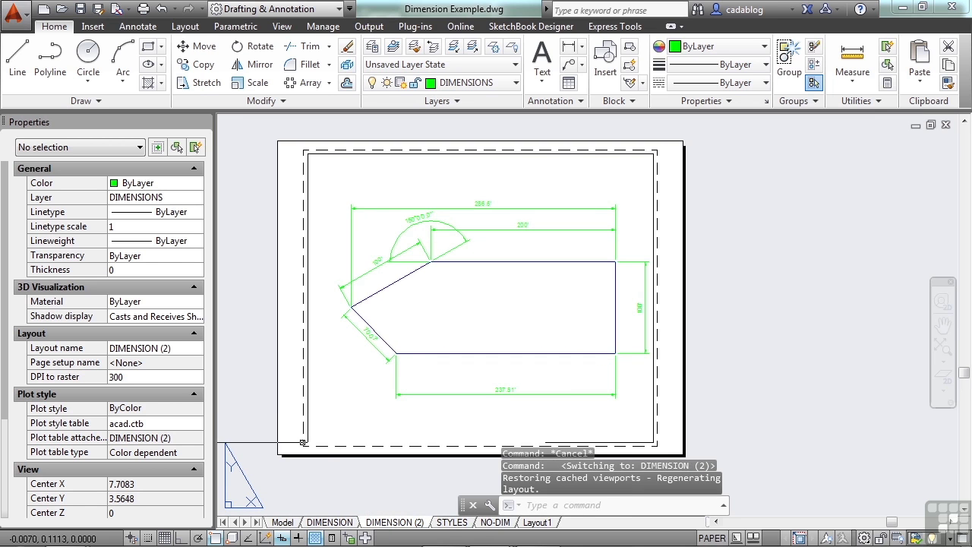
click(282, 522)
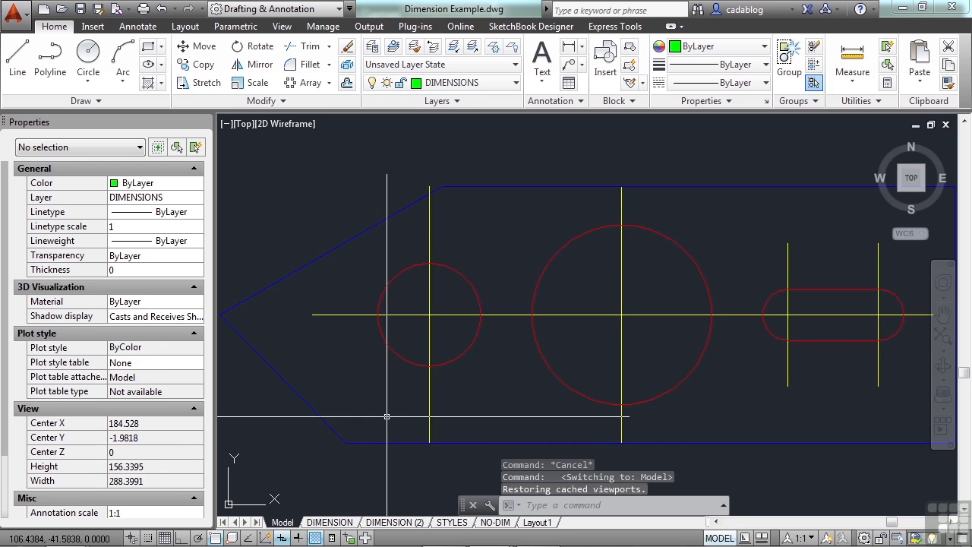